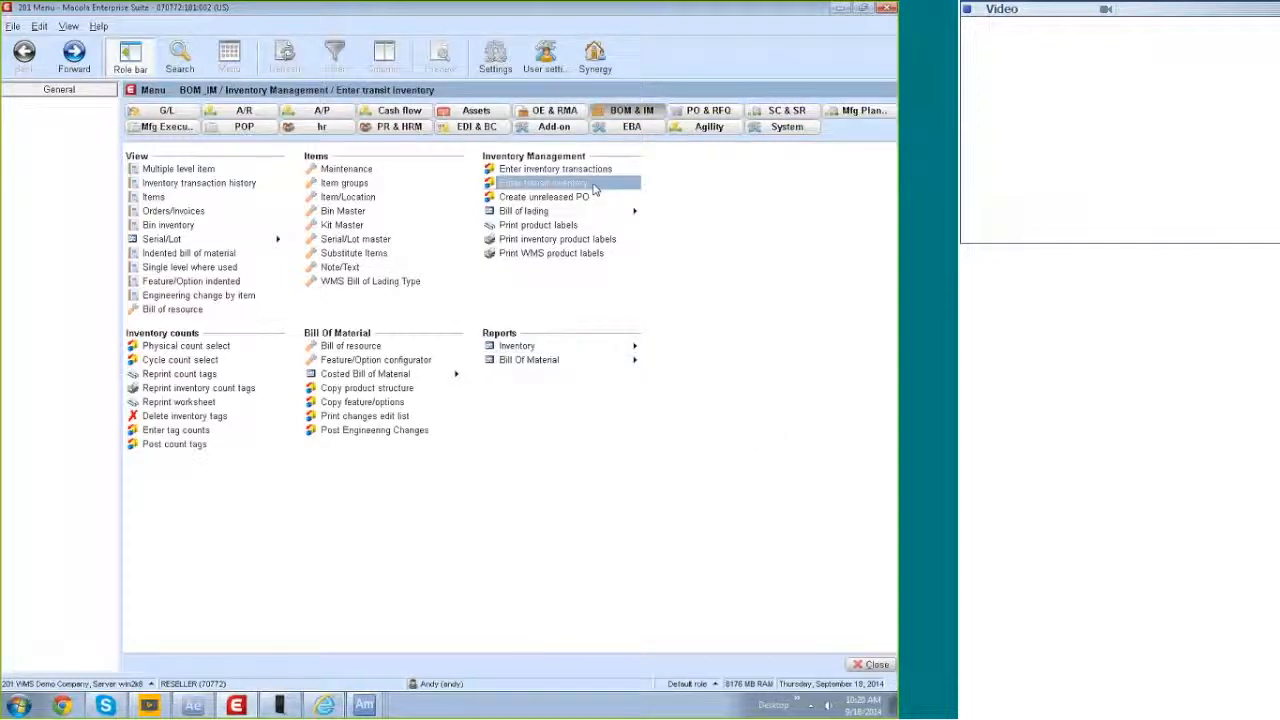
Create a new in-transit inventory transaction and set its status to A - Approved.
click(560, 183)
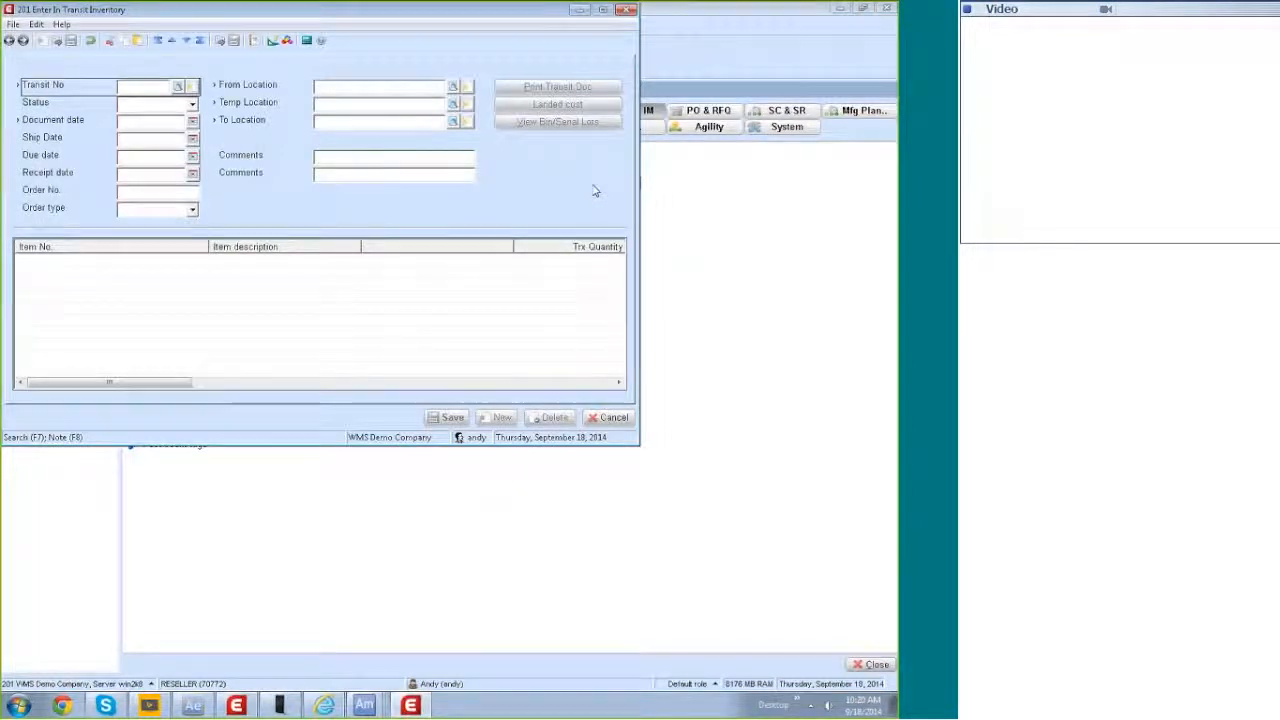
drag(282, 8, 401, 118)
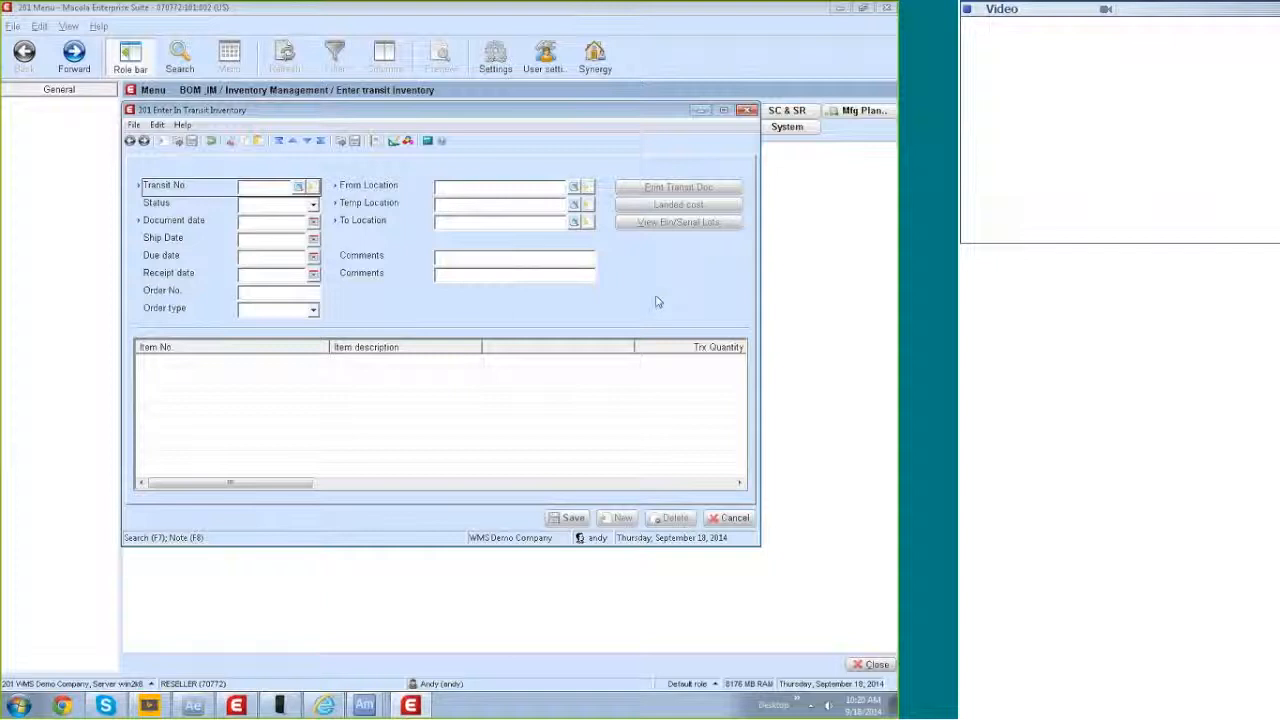
key(Tab)
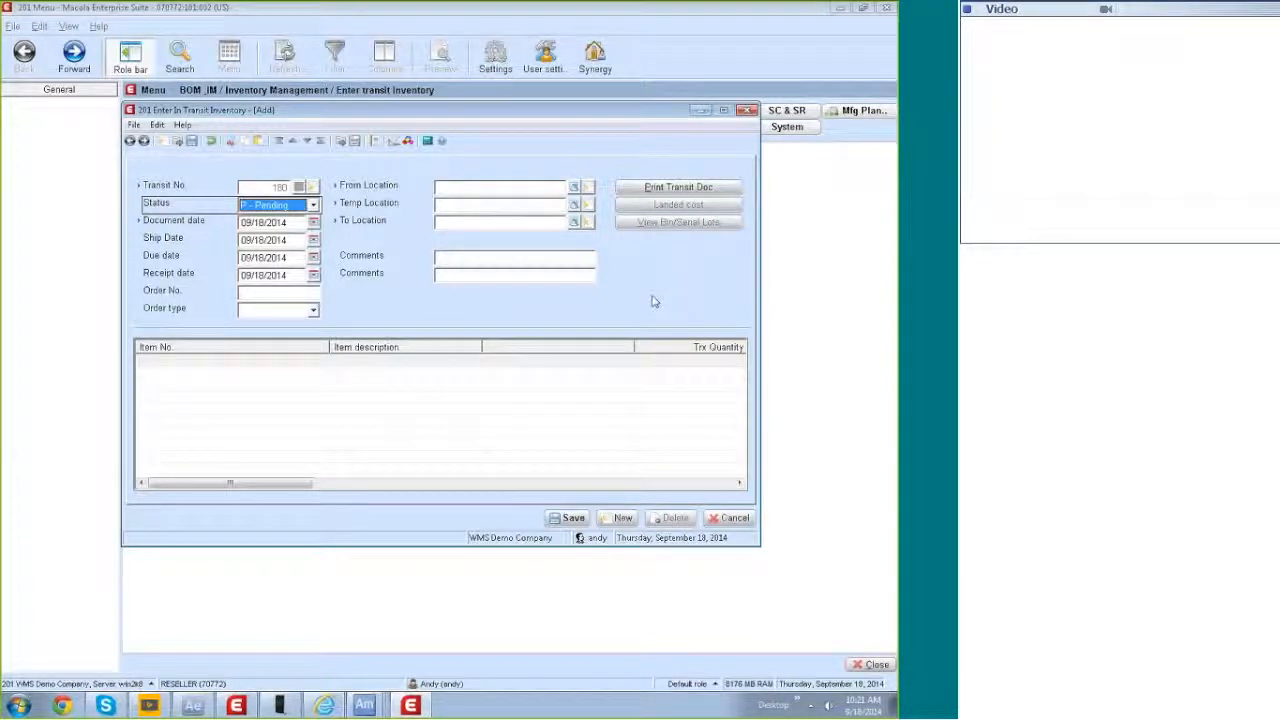
click(313, 204)
click(265, 220)
Set the transfer's from location to MA, temp location to IT and to location to CA, keeping the default dates.
key(Tab)
key(Tab)
key(Tab)
key(Tab)
key(Tab)
key(Tab)
key(Tab)
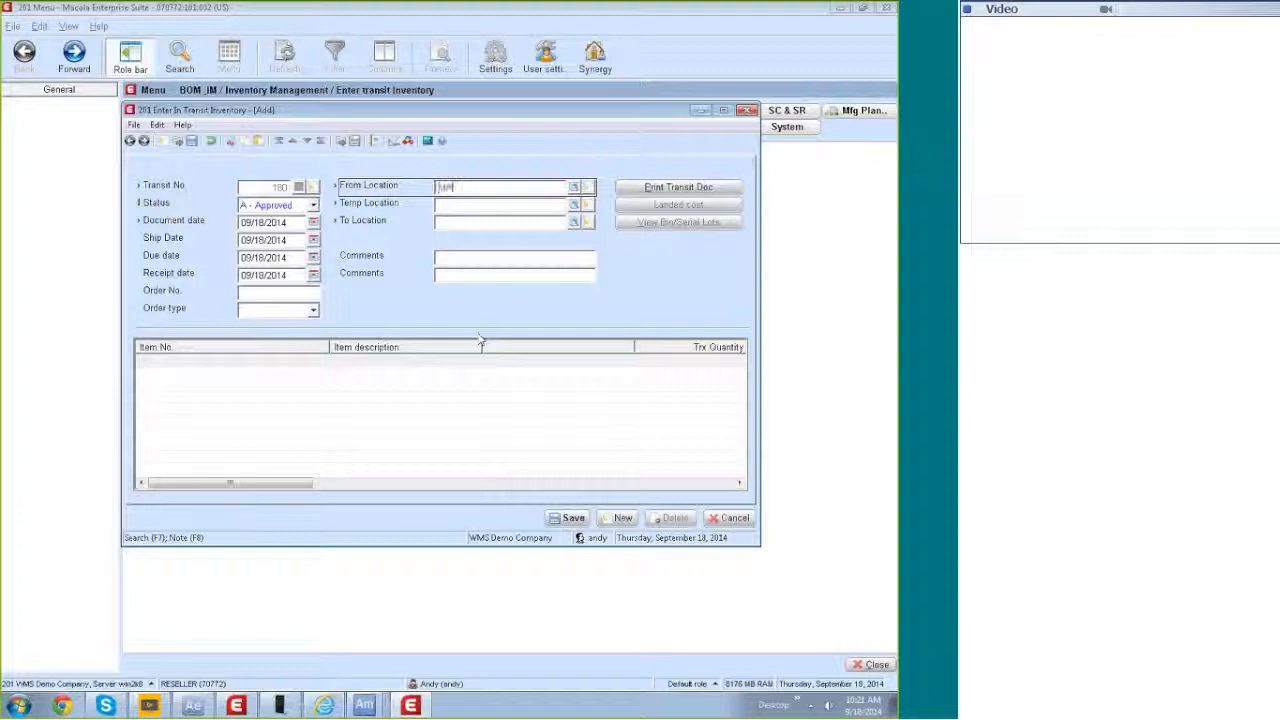
key(Tab)
text(IT)
key(Tab)
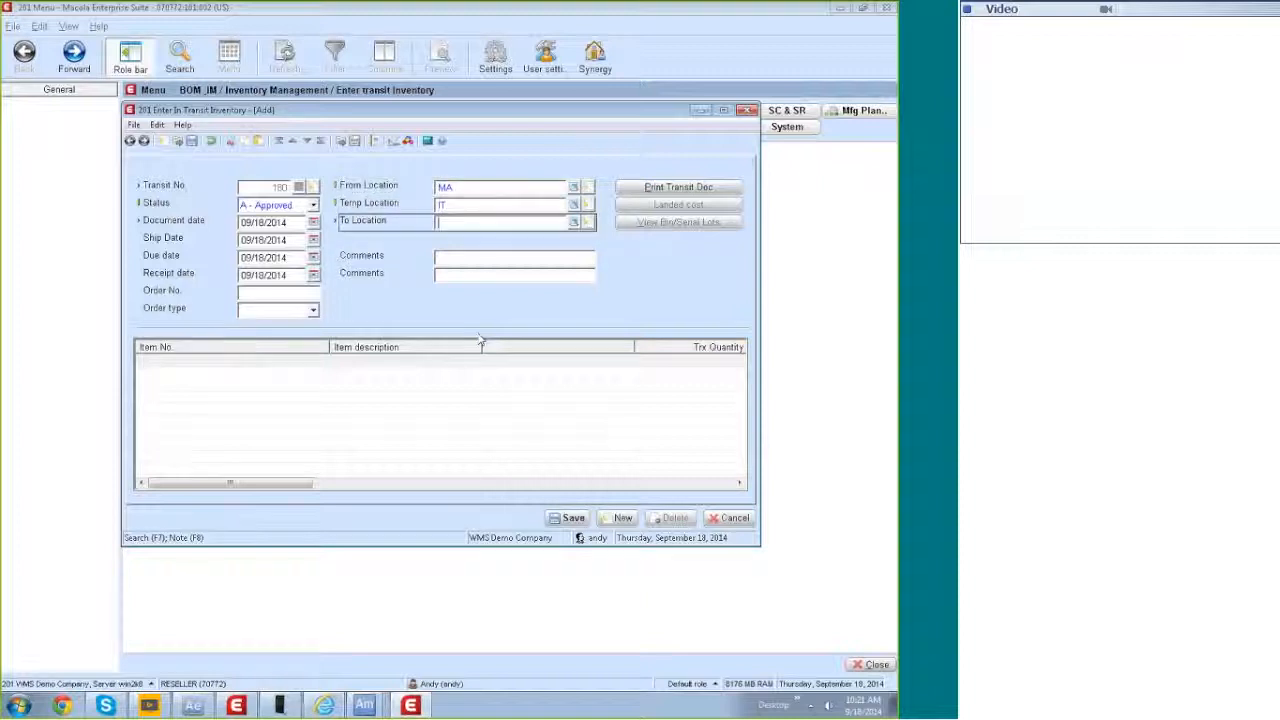
text(CA)
key(Tab)
key(Tab)
key(Tab)
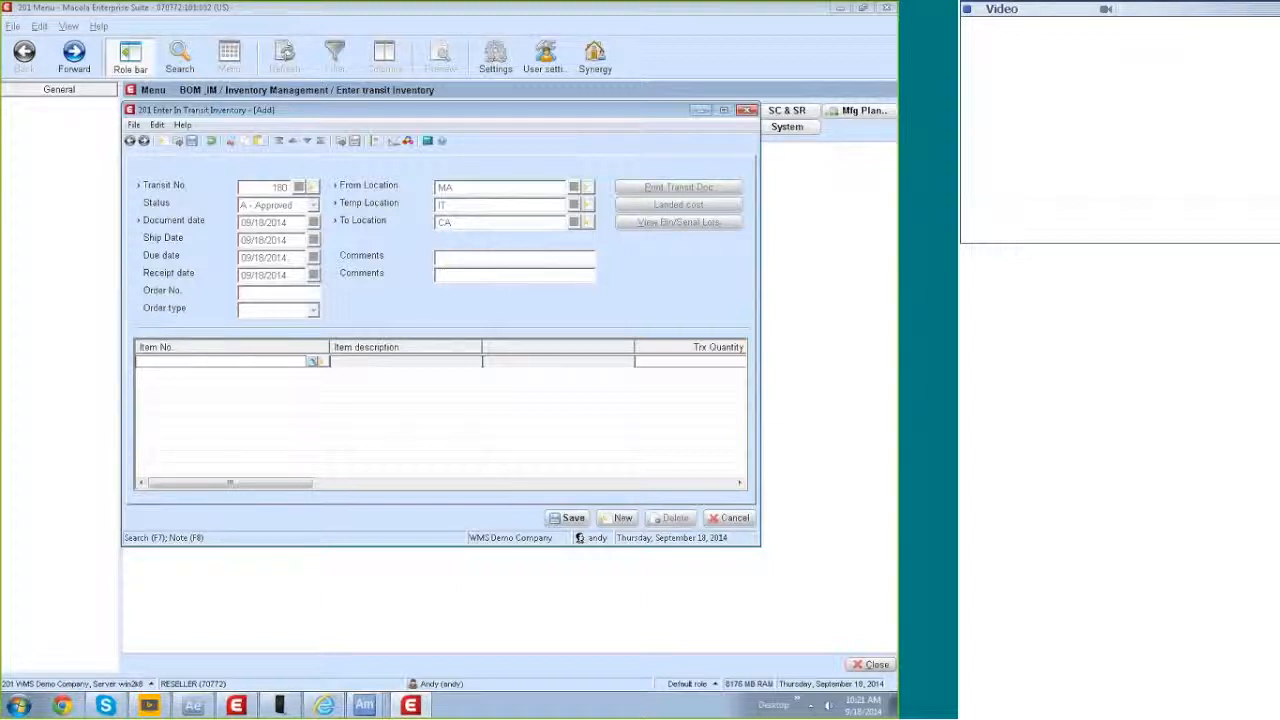
Add a line for item BOLT with a transaction quantity of 10, without adding landed costs.
text(BOLT)
key(Tab)
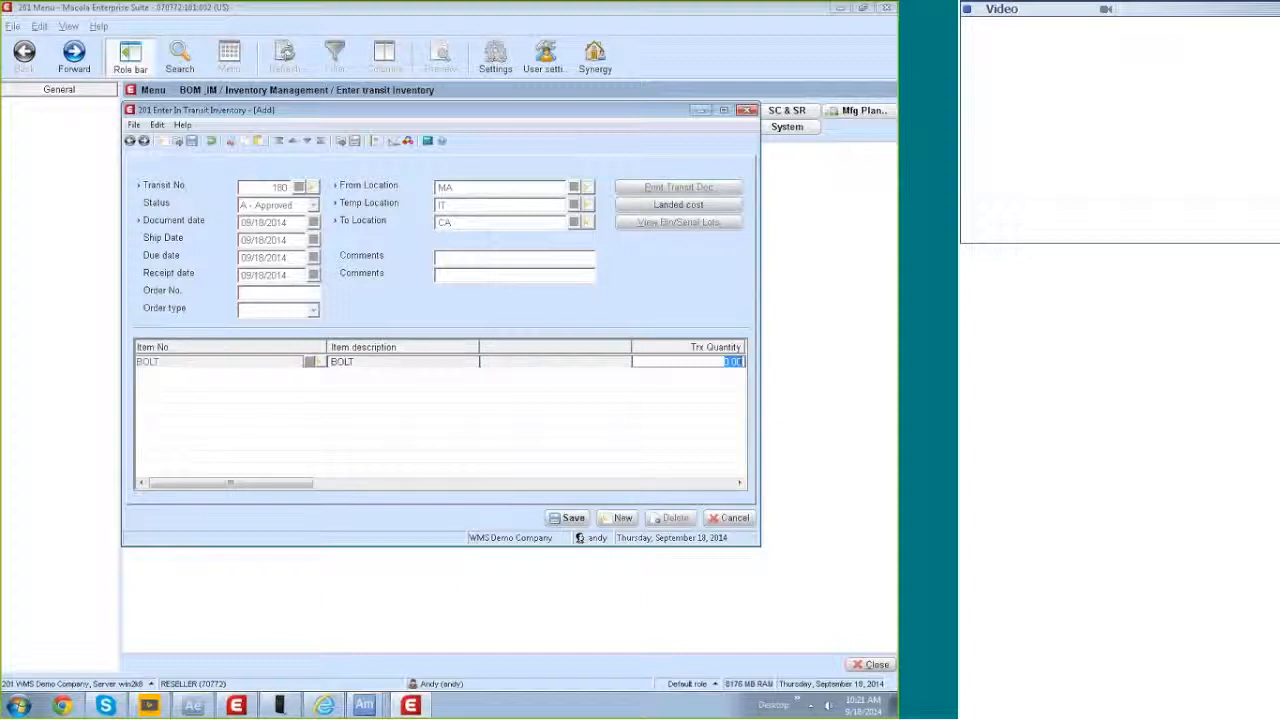
text(10)
key(Tab)
key(Tab)
key(Tab)
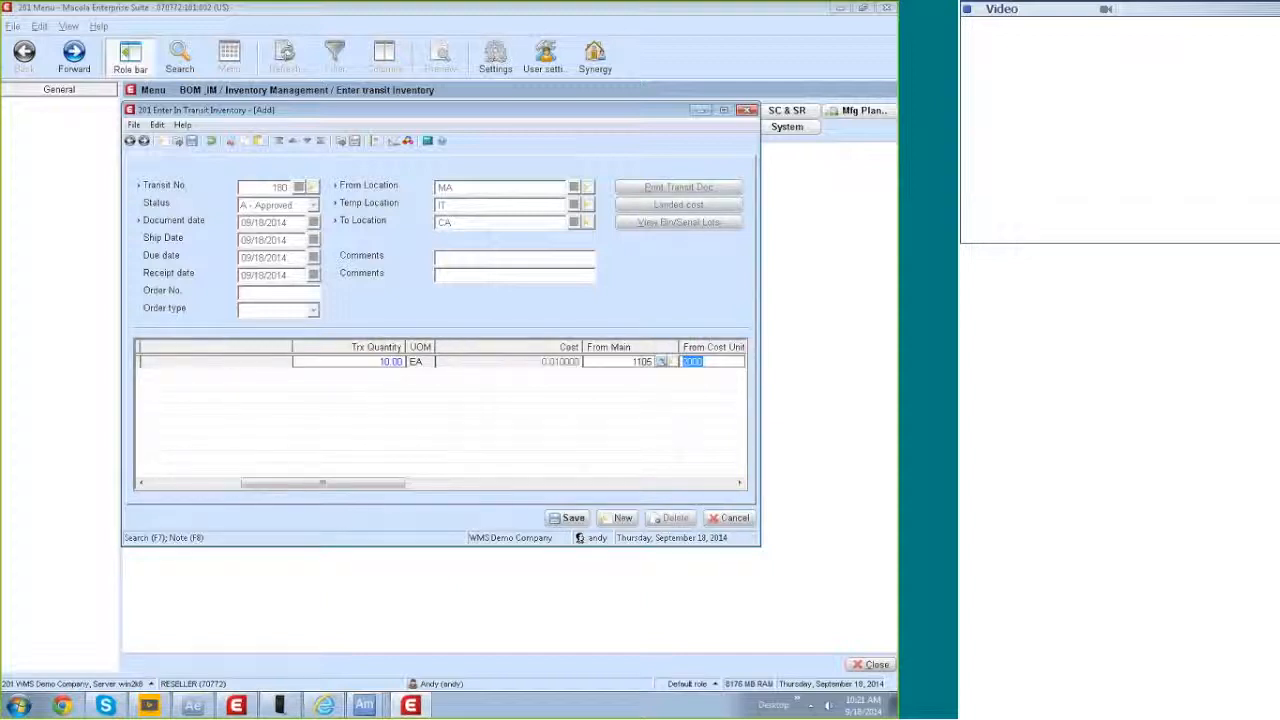
key(Tab)
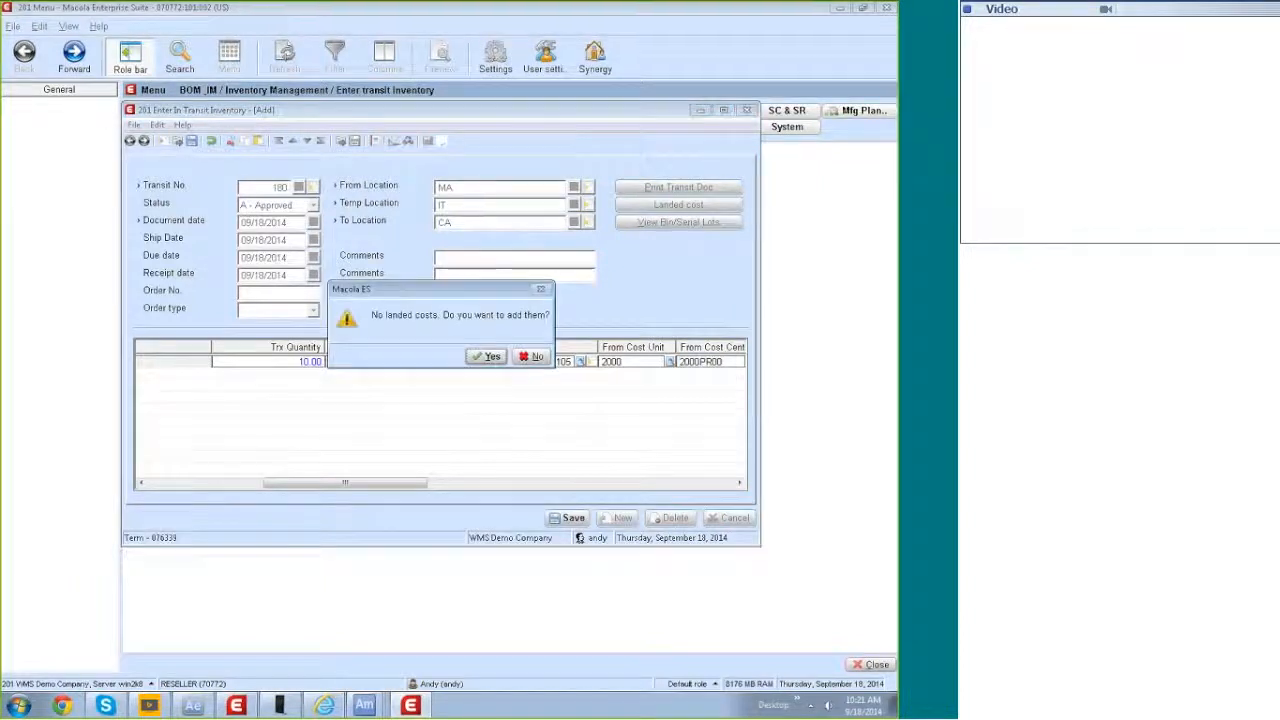
click(538, 357)
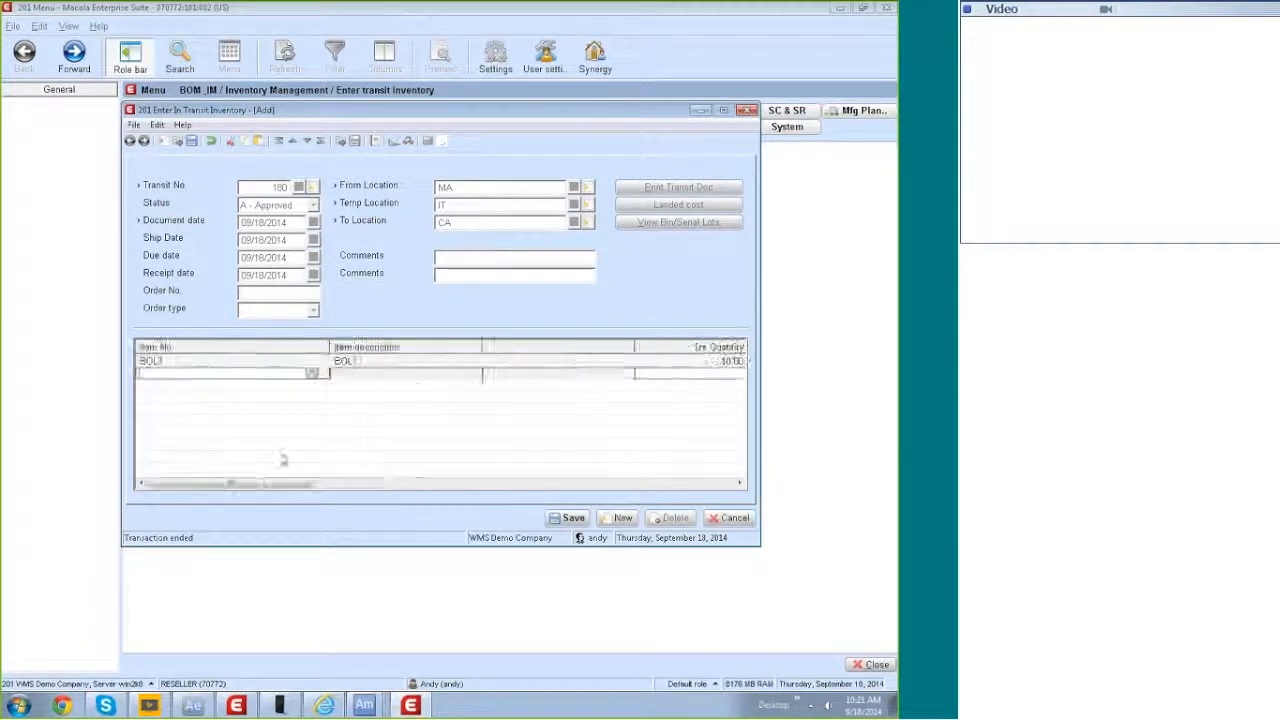
Add a line for item BOLT2 with quantity 3 and no landed costs, and close the transit entry form.
text(BOLT2)
key(Tab)
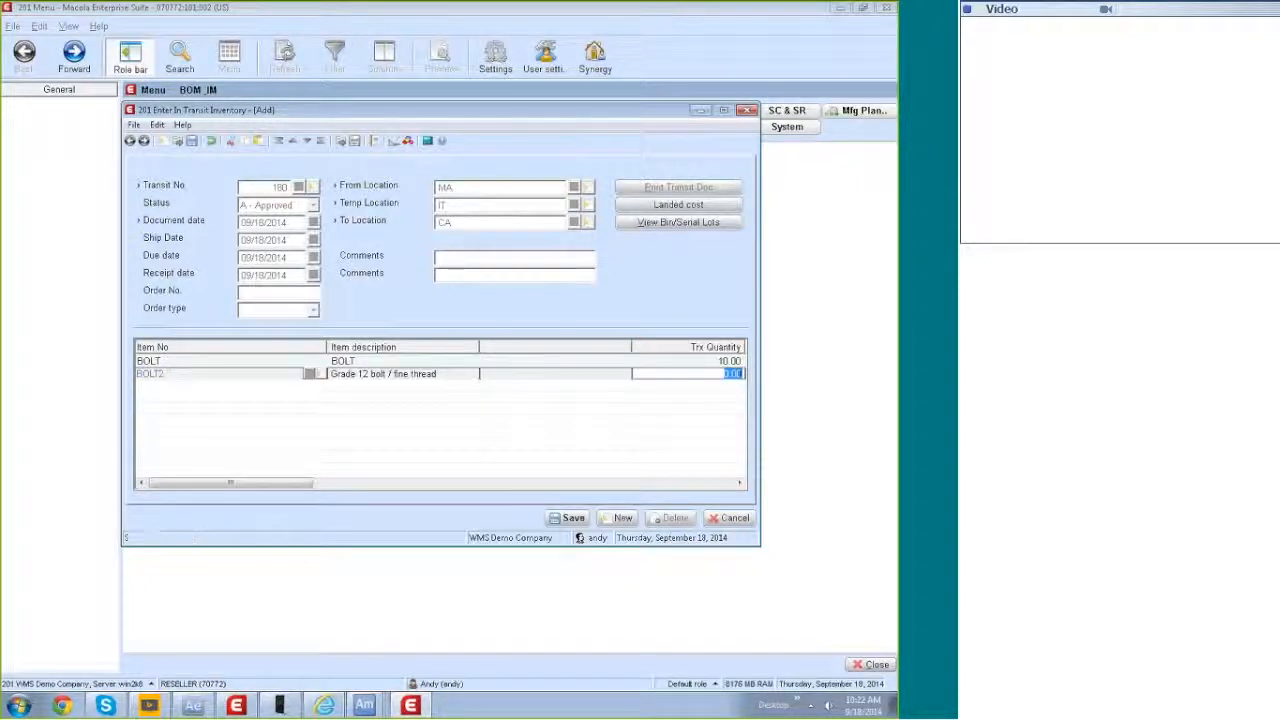
text(3)
key(Tab)
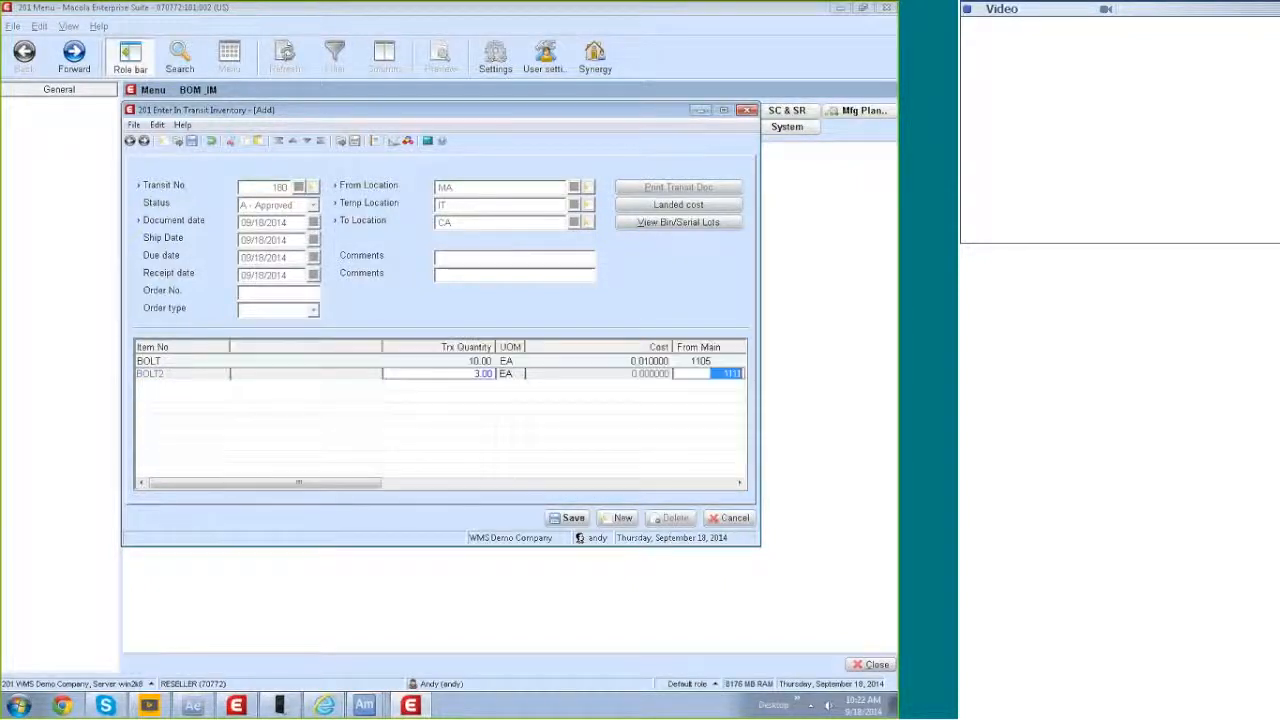
key(alt+s)
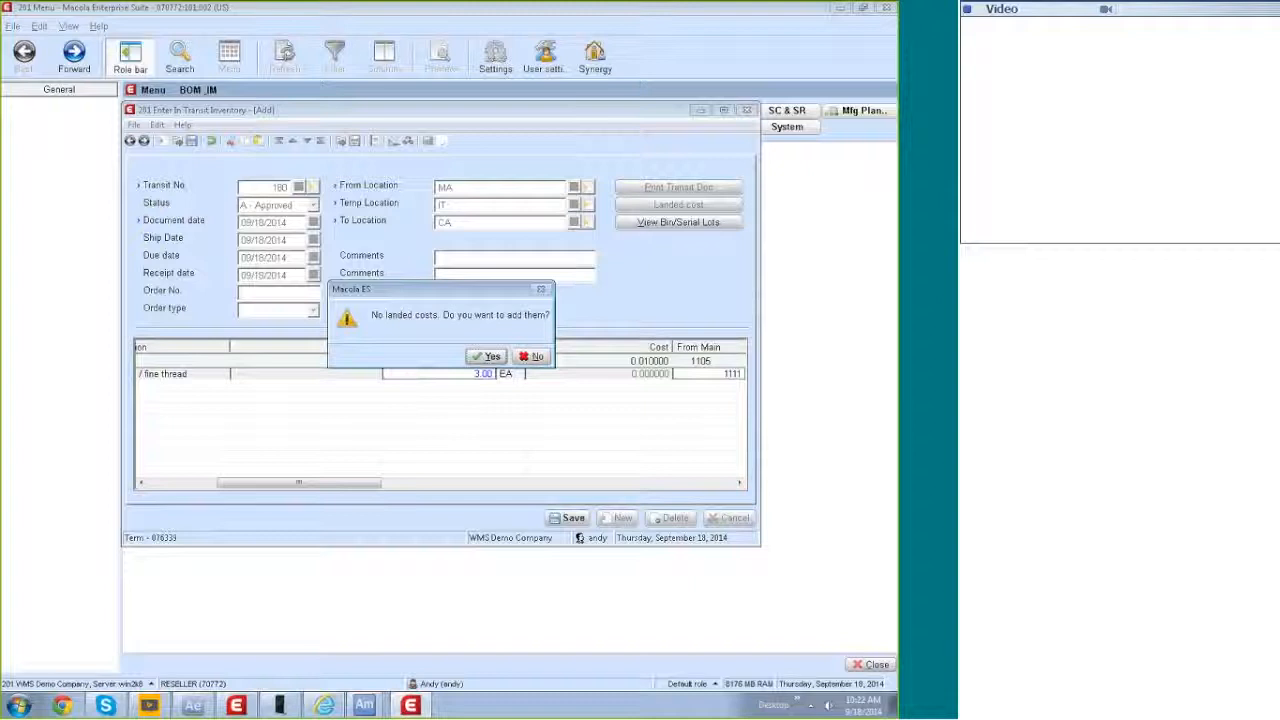
key(n)
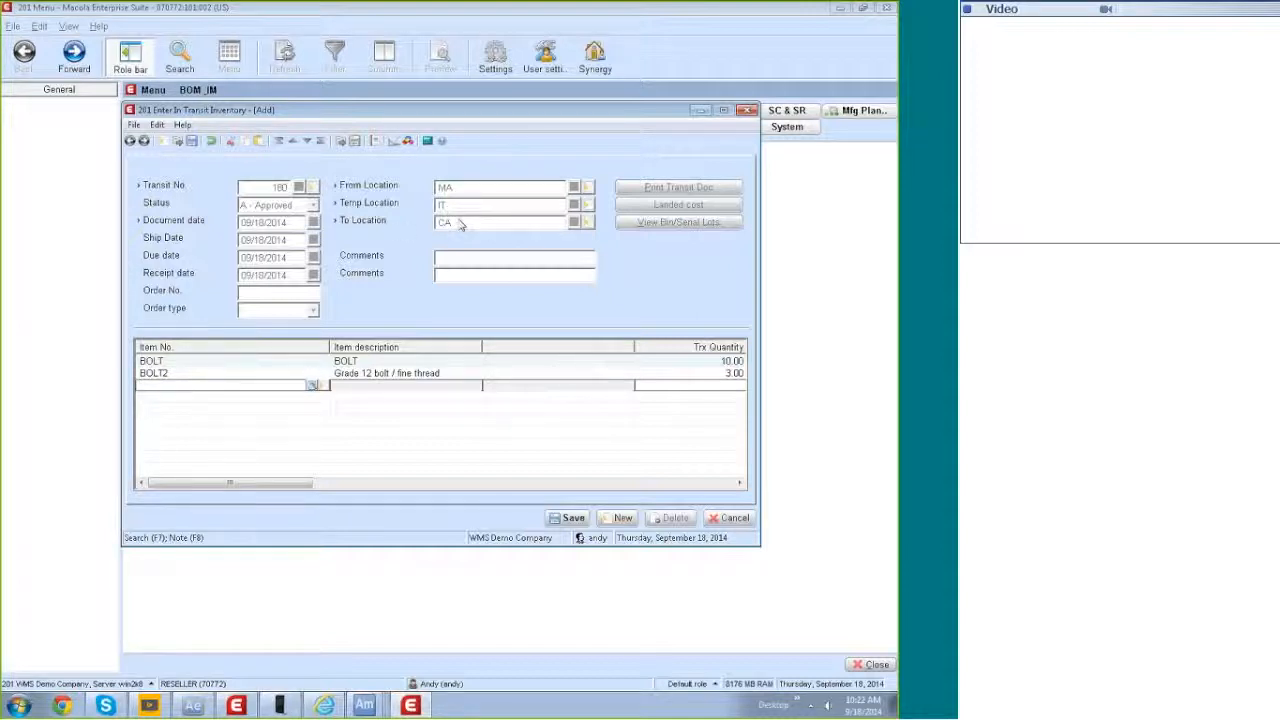
click(734, 520)
click(733, 522)
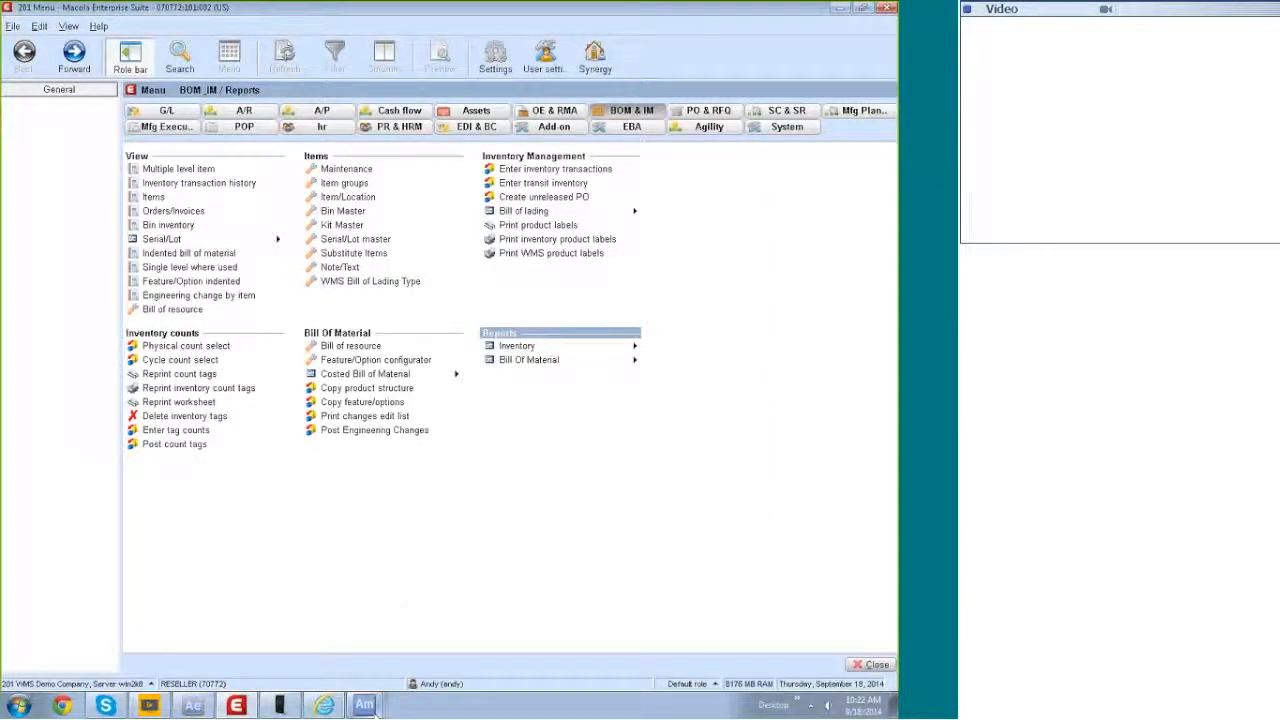
Switch to the Agility Mobile handheld and load the newly created transit order in InTransit Ship.
click(366, 705)
click(360, 674)
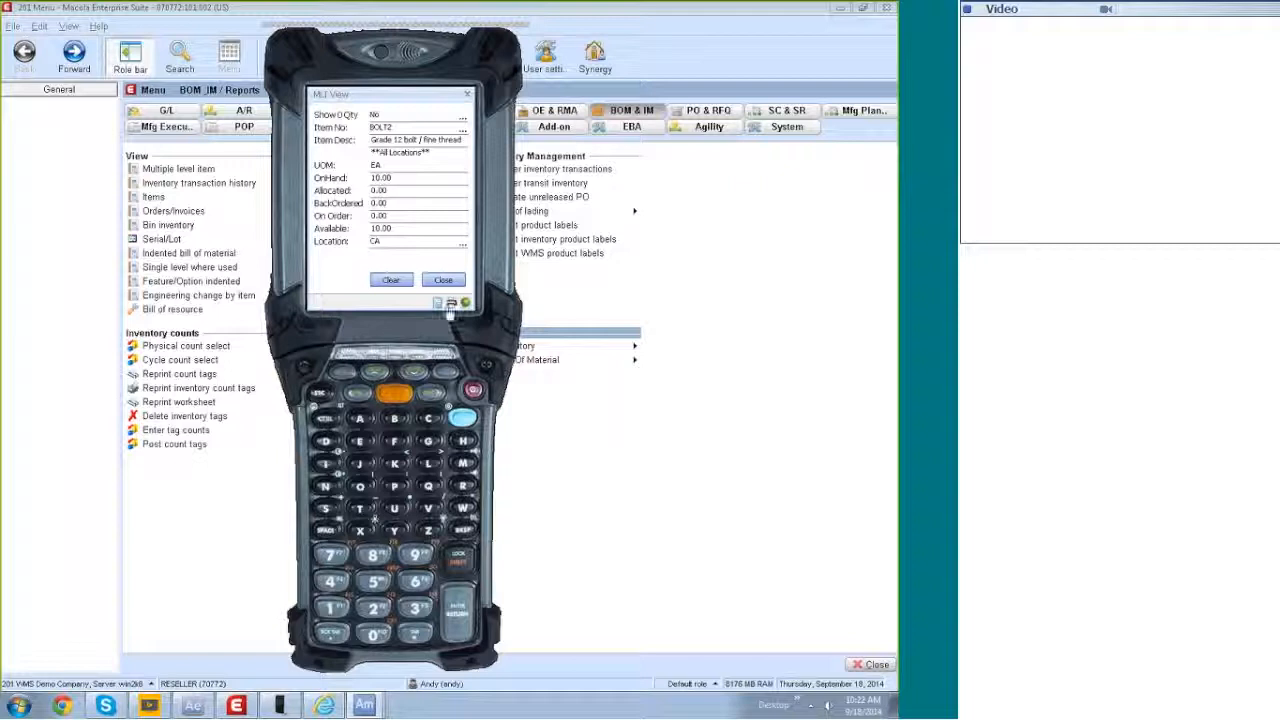
click(446, 280)
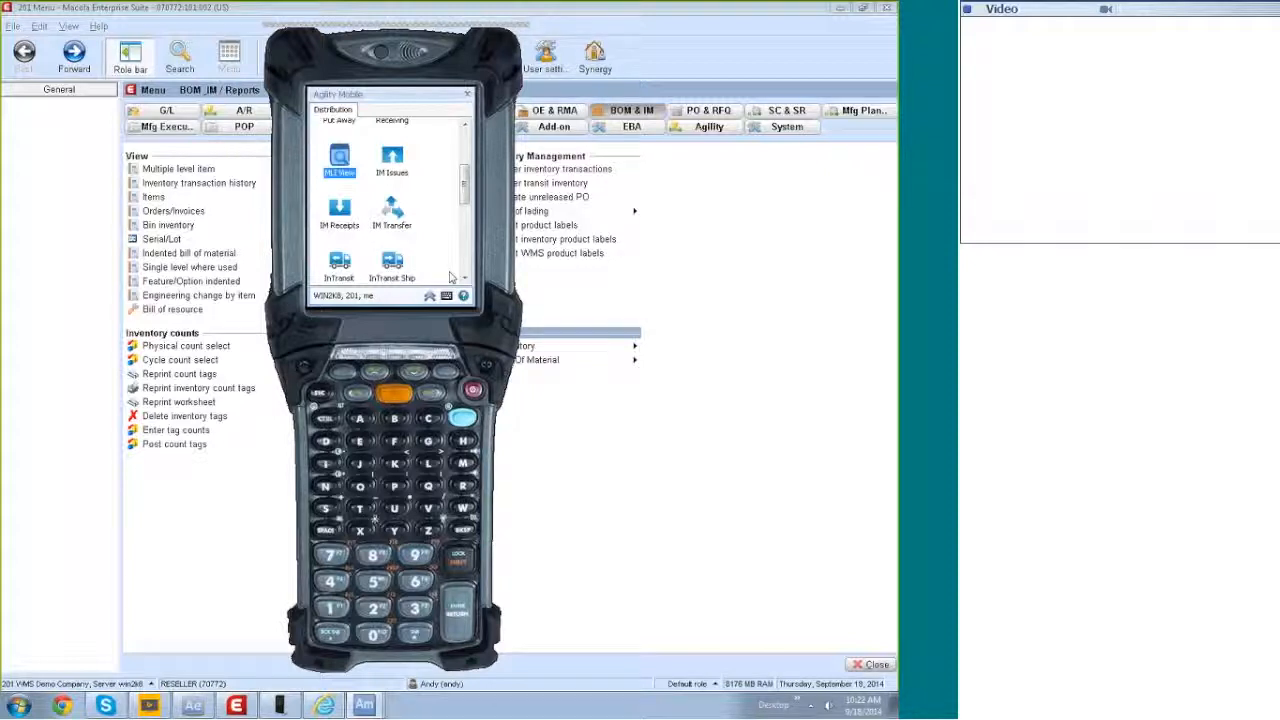
click(462, 280)
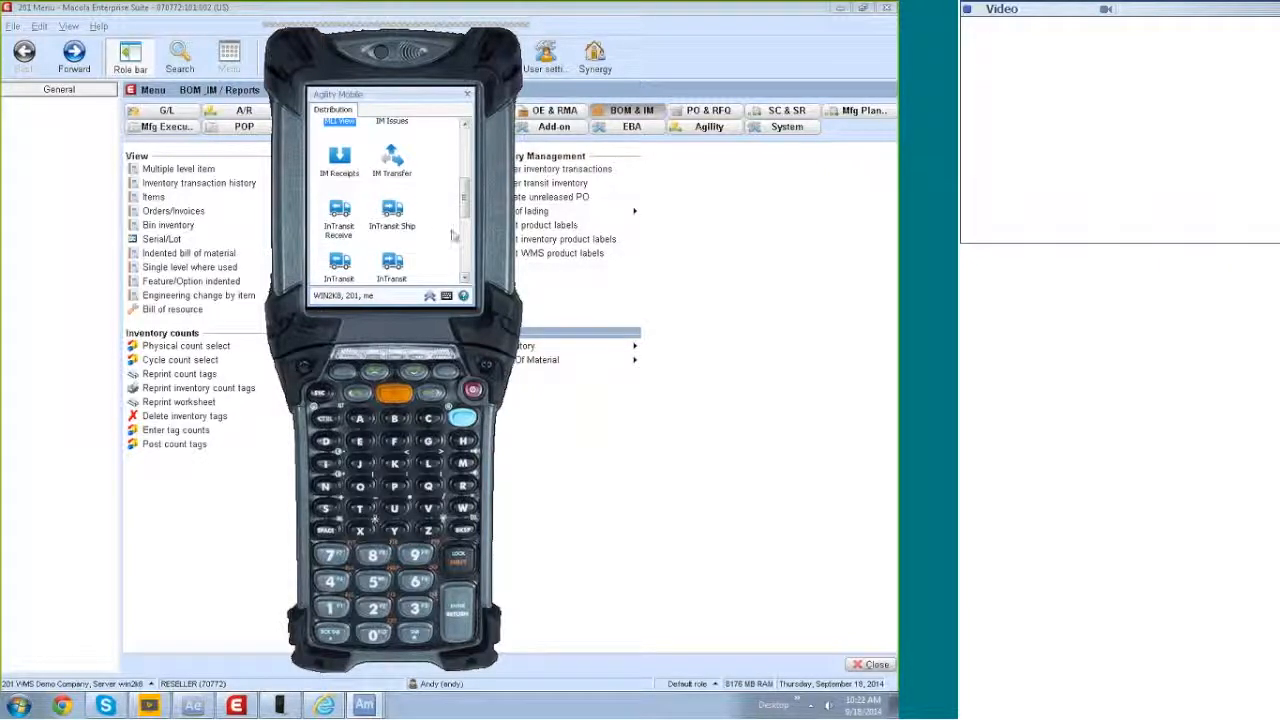
click(387, 230)
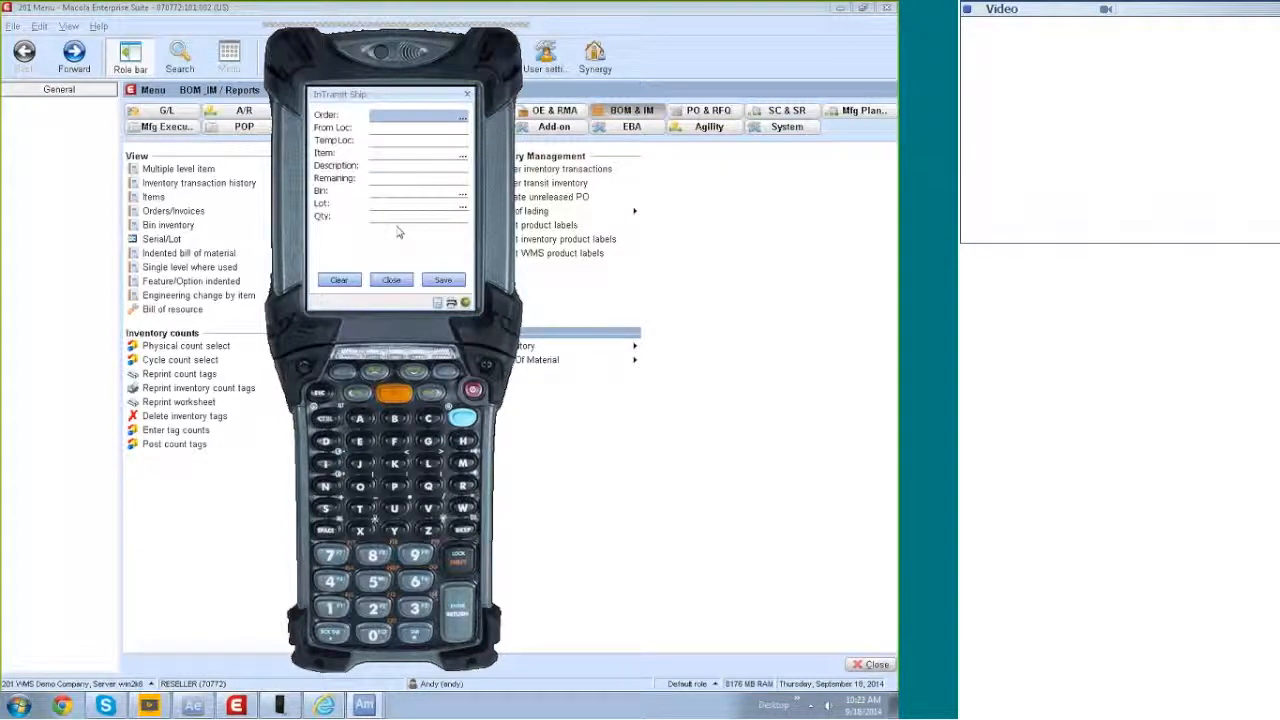
text(100)
key(Return)
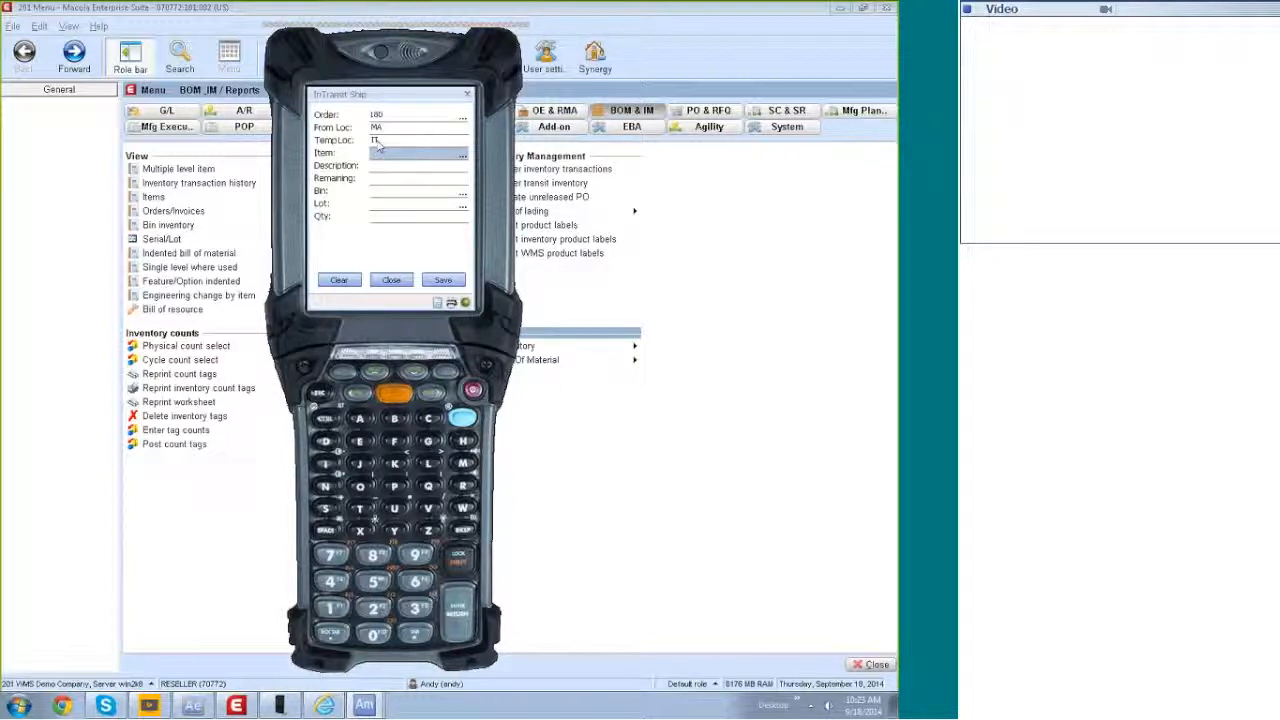
Ship 10 units of item BOLT on the transit order and leave the shipping form.
text(BOLT)
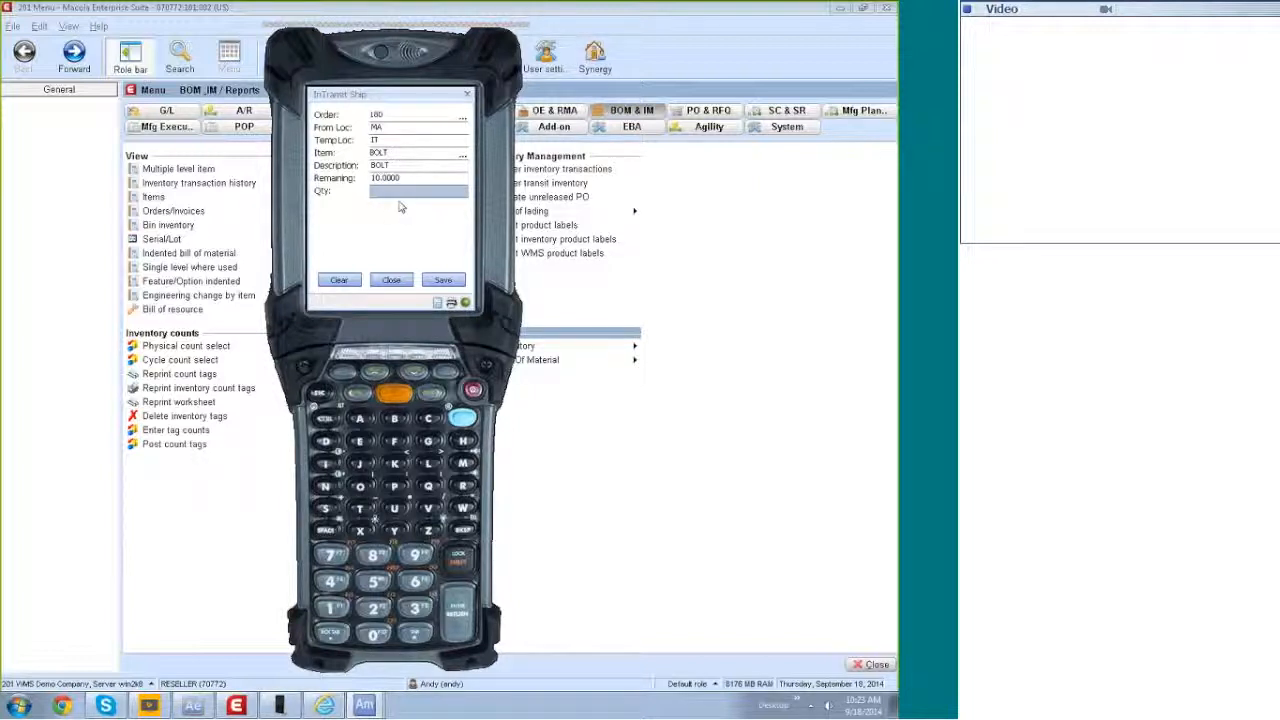
key(Return)
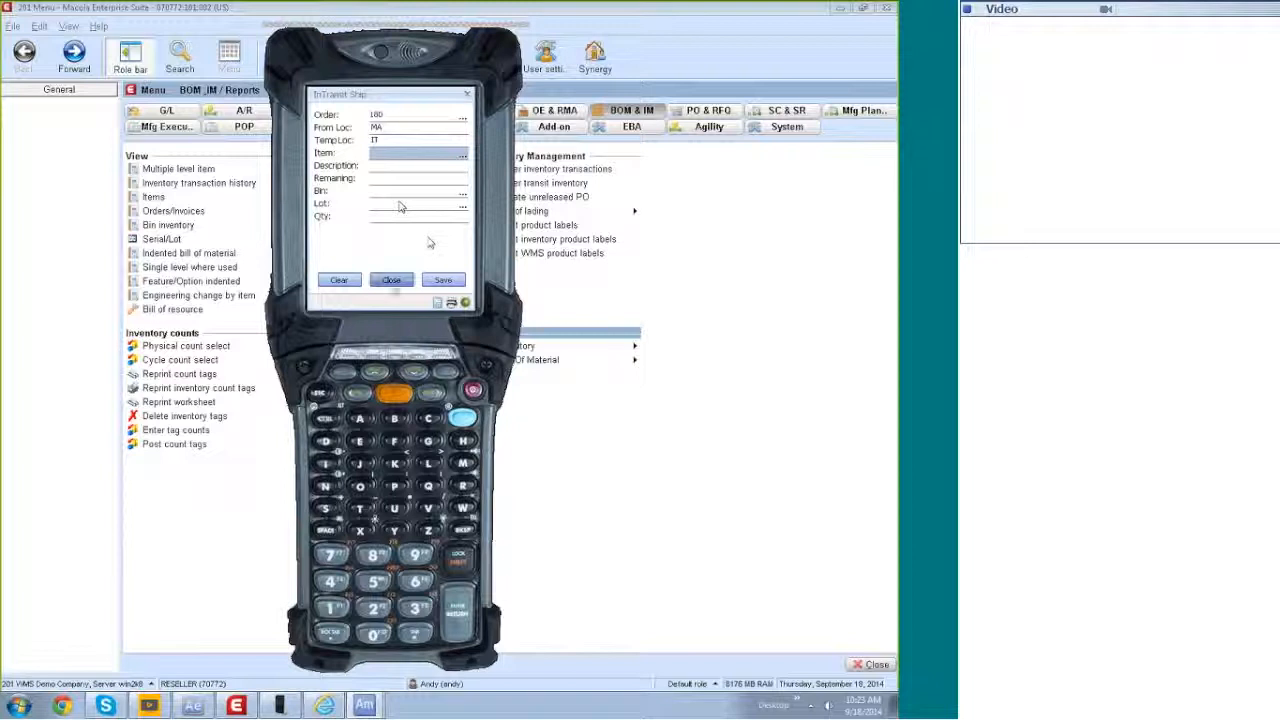
click(392, 285)
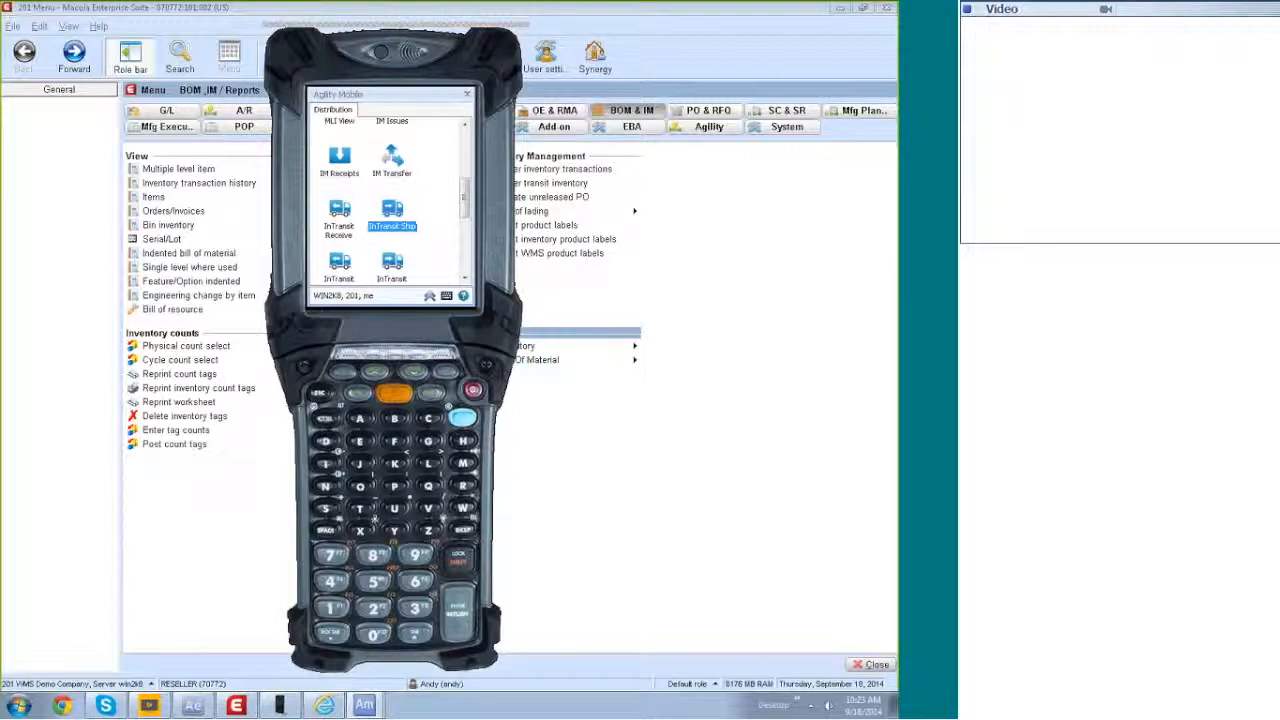
Check item BOLT's available quantity by location in MLI View, and close the view.
click(334, 124)
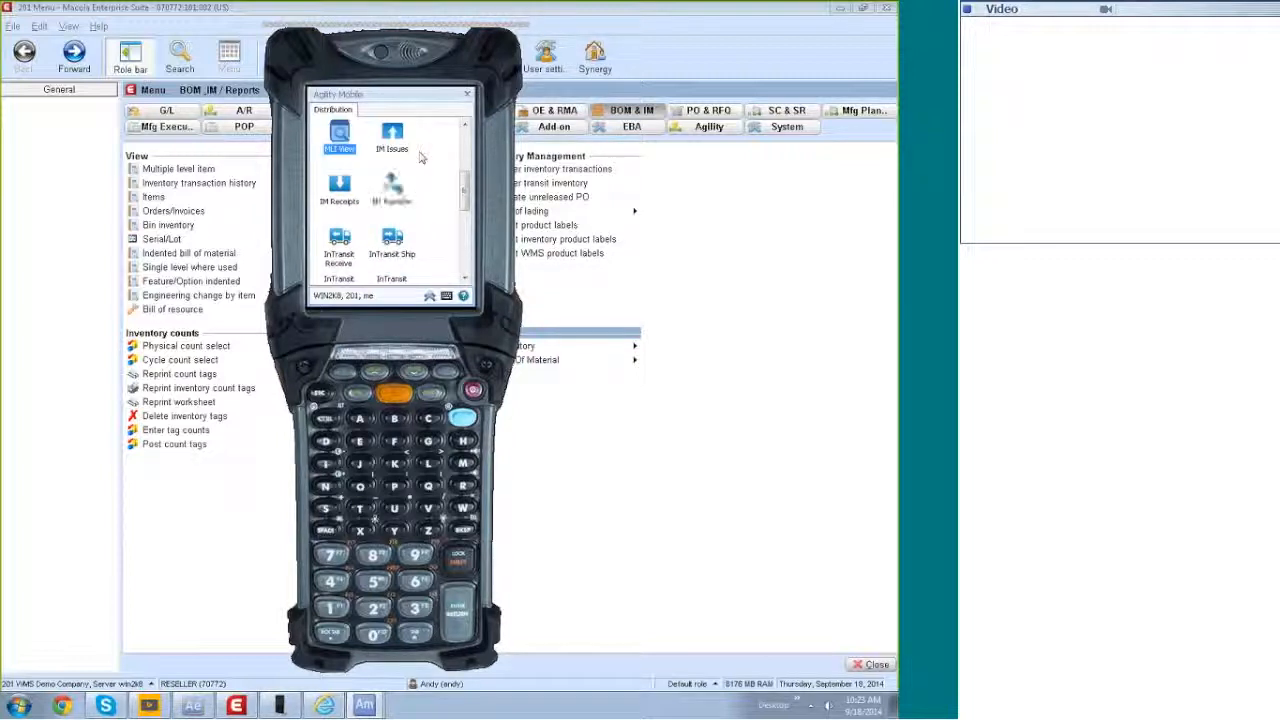
text(BC)
text(LT)
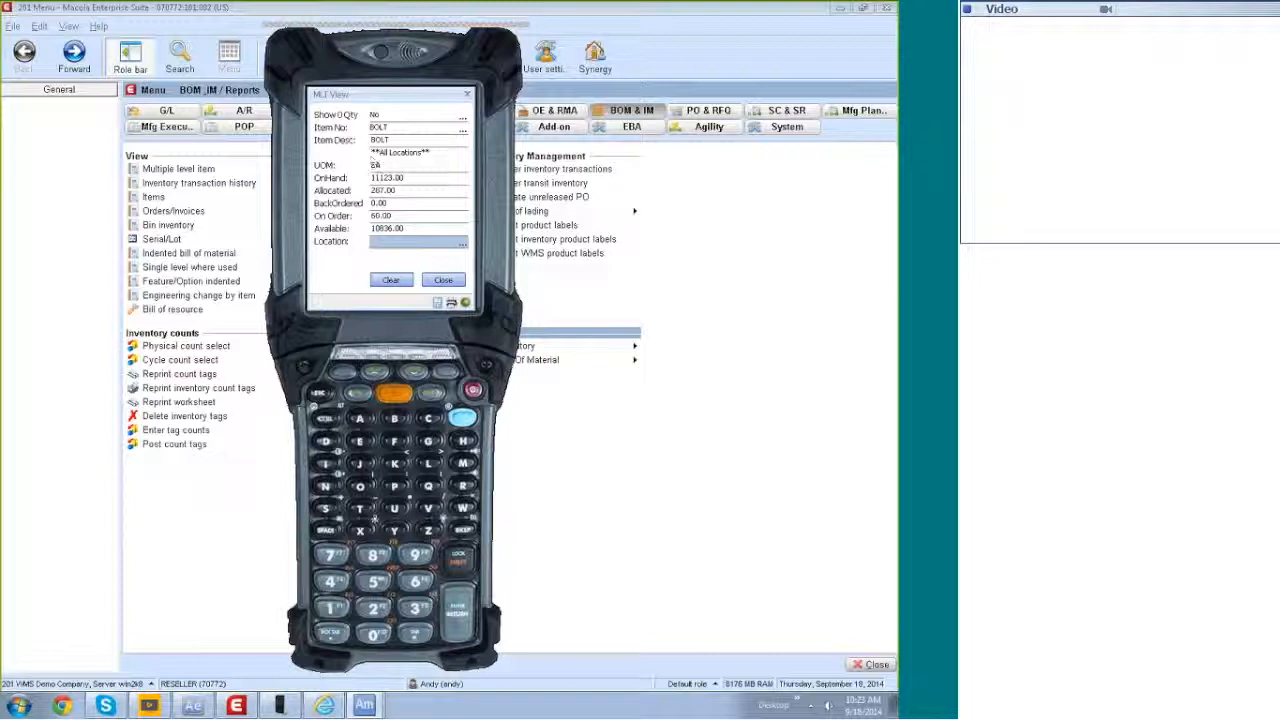
click(462, 243)
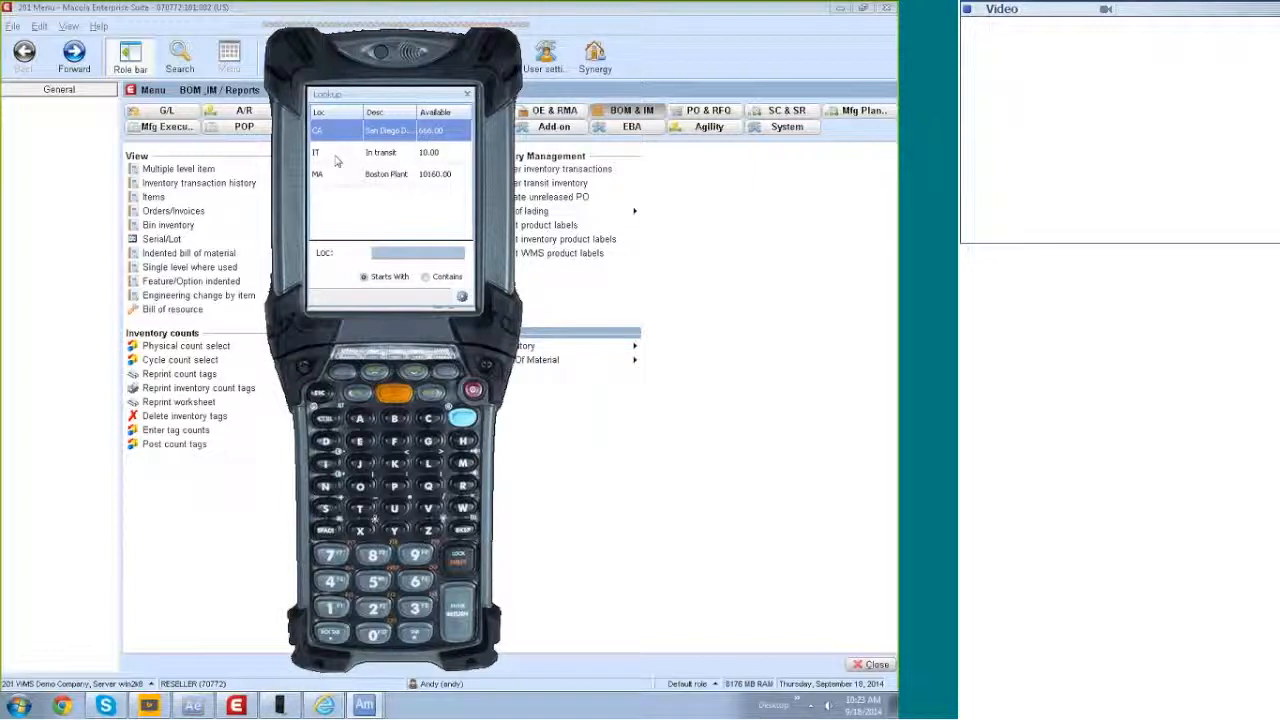
click(467, 95)
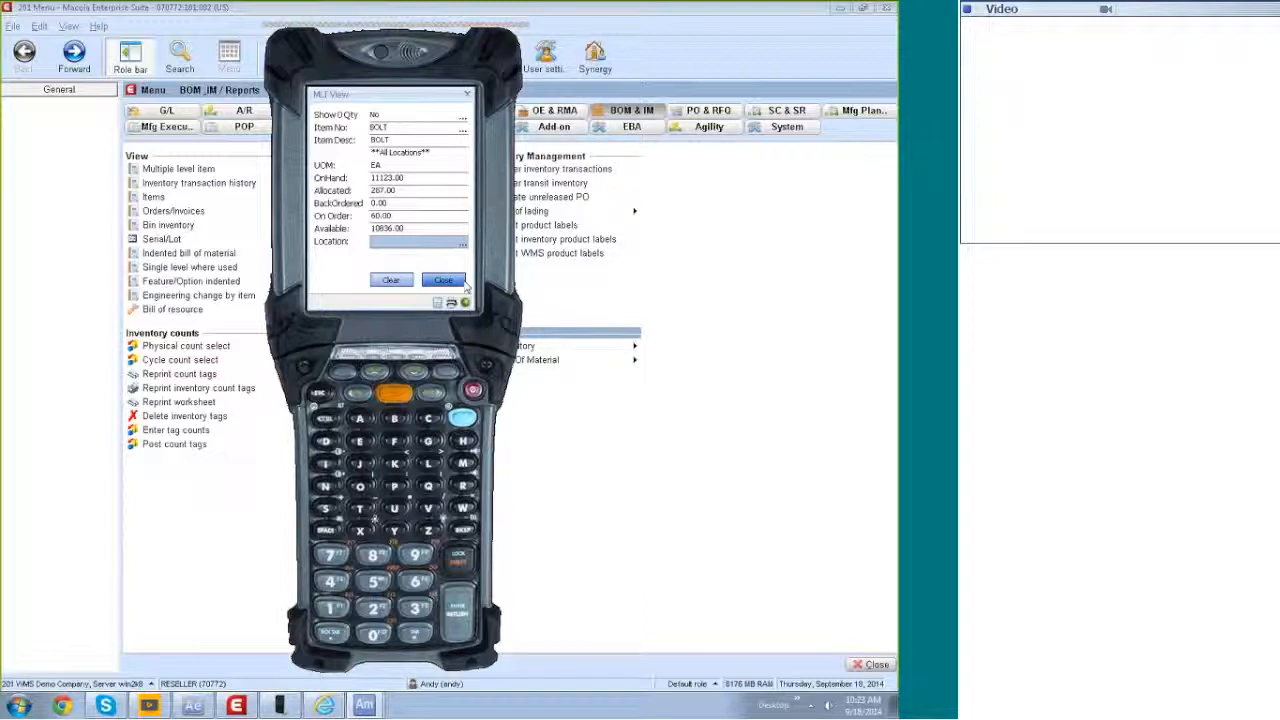
click(463, 284)
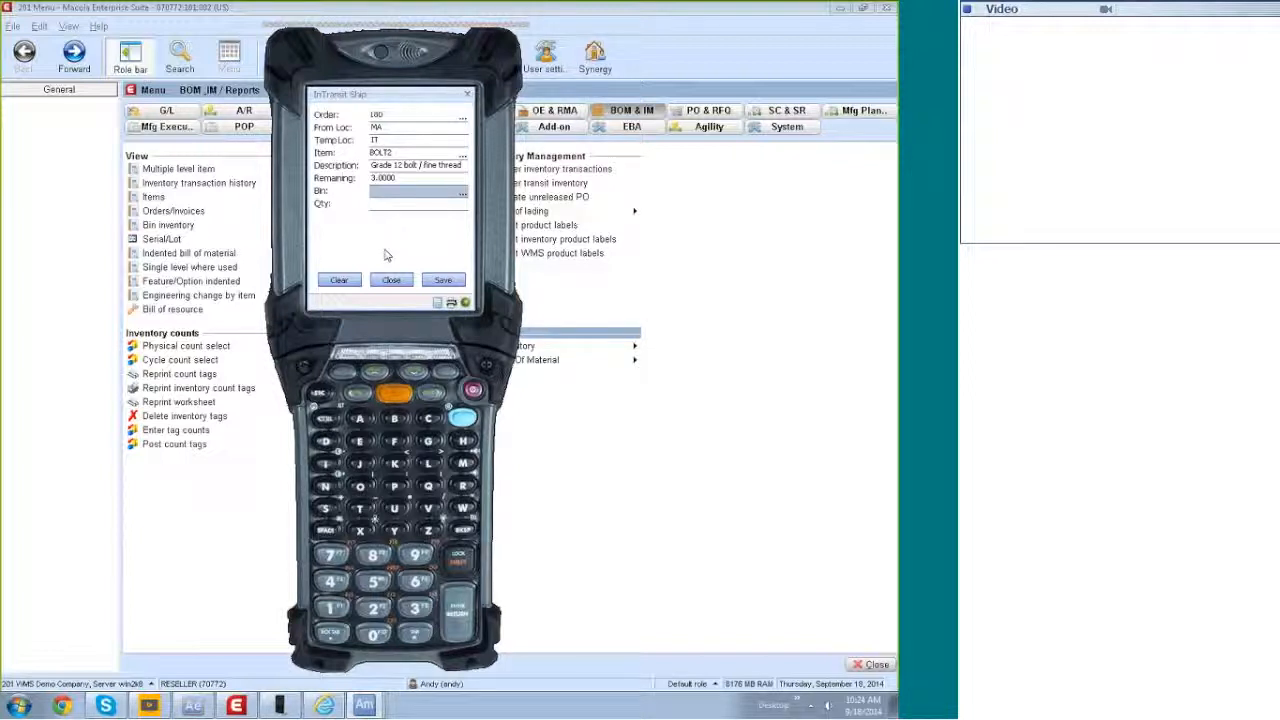
Ship 3 units of item BOLT2 from bin 101 on the same transit order.
click(462, 193)
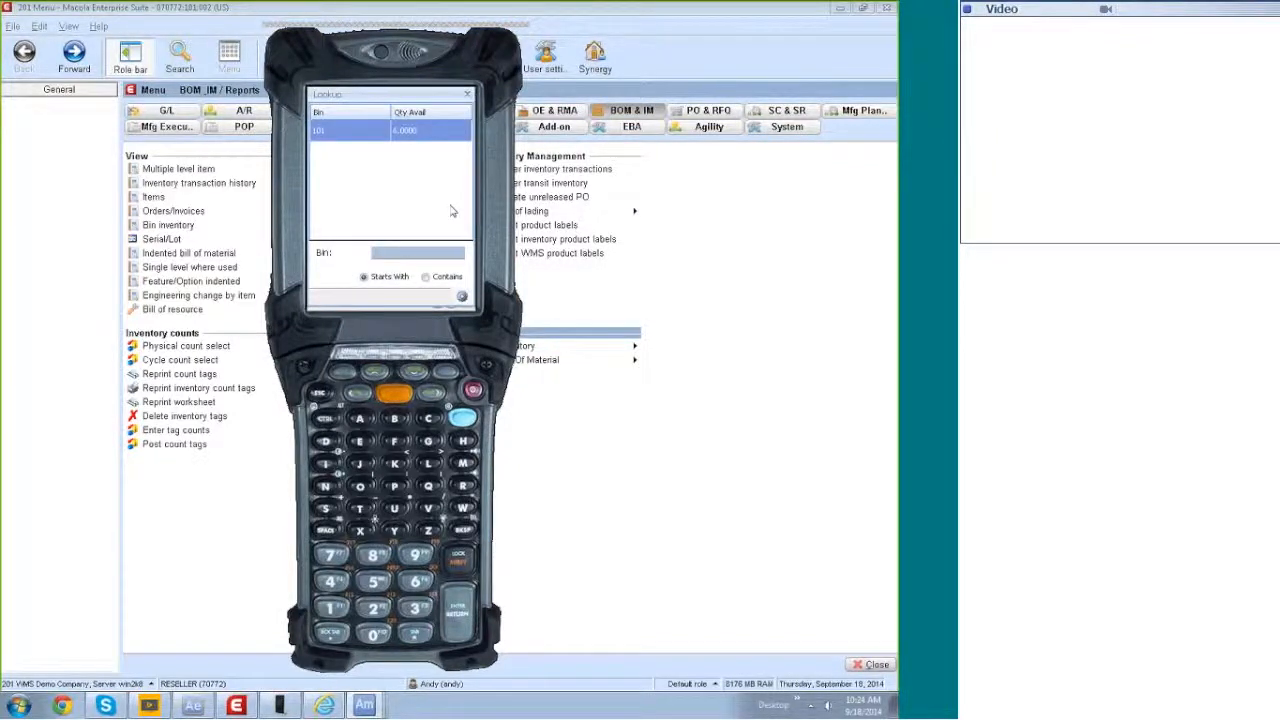
click(345, 134)
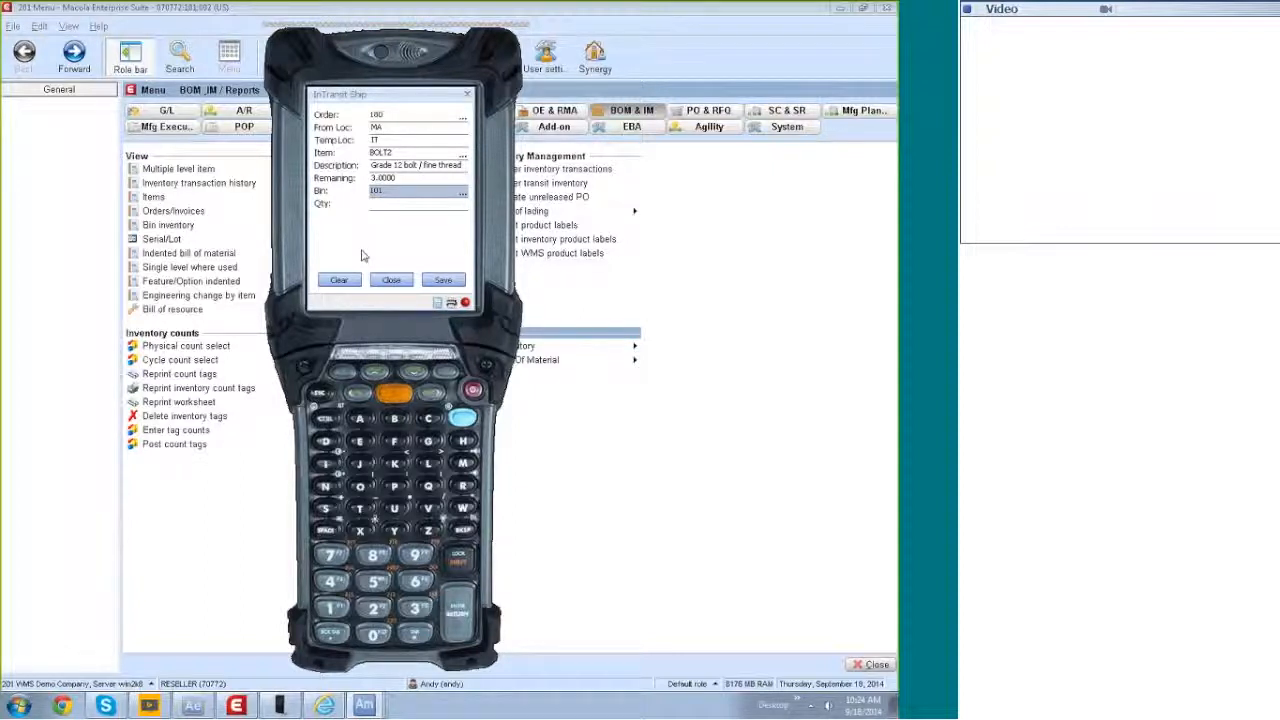
key(Return)
text(3)
key(Return)
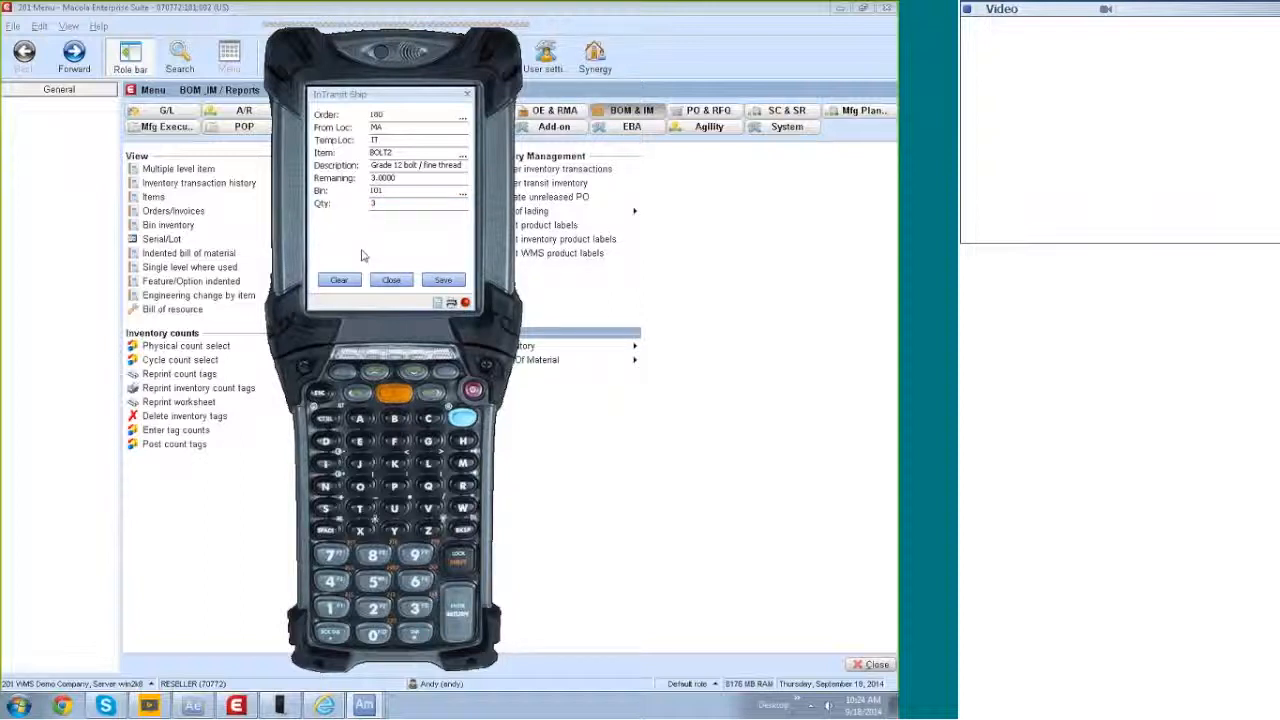
Open InTransit UnShip and load item BOLT2 from the same transit order.
drag(464, 198, 464, 214)
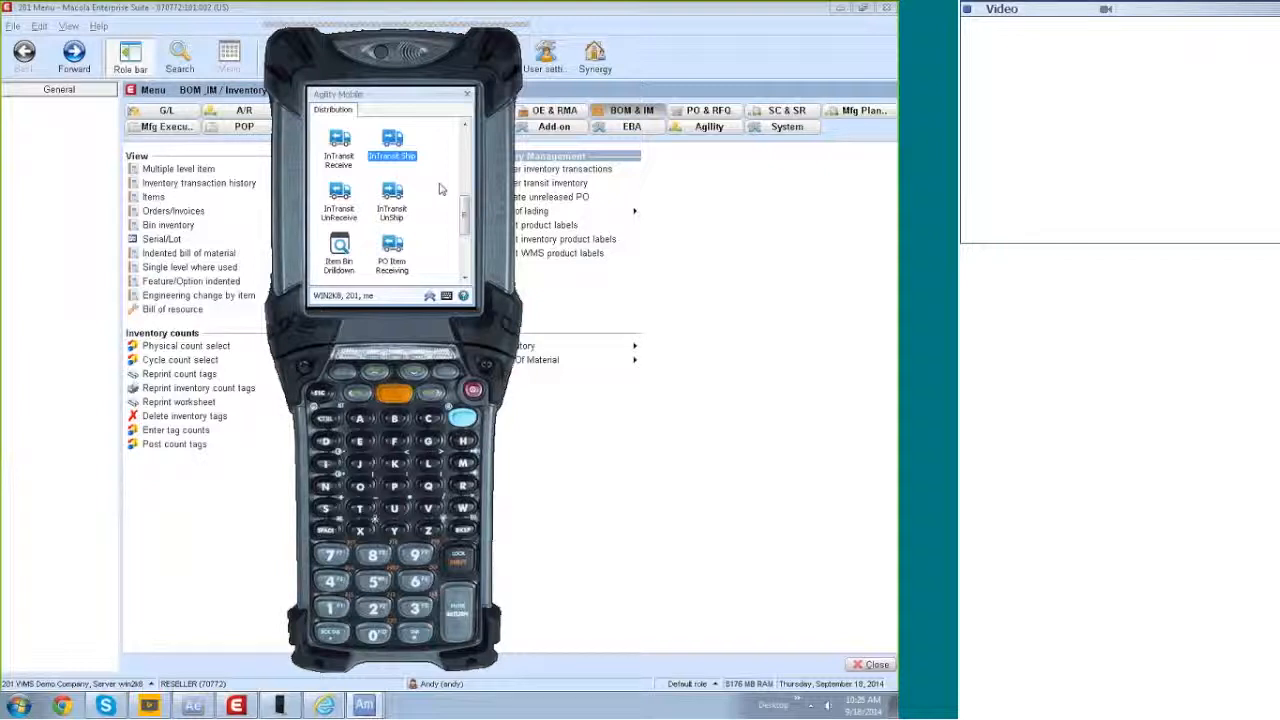
click(399, 220)
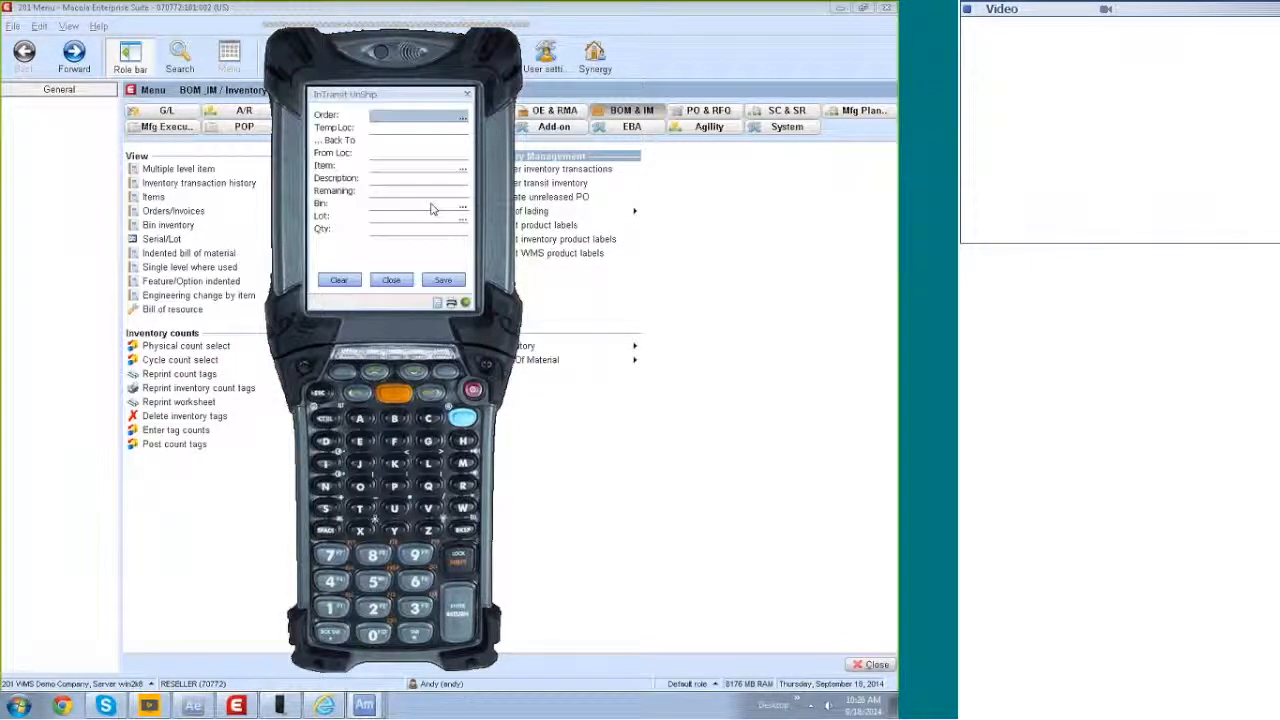
text(100)
key(Return)
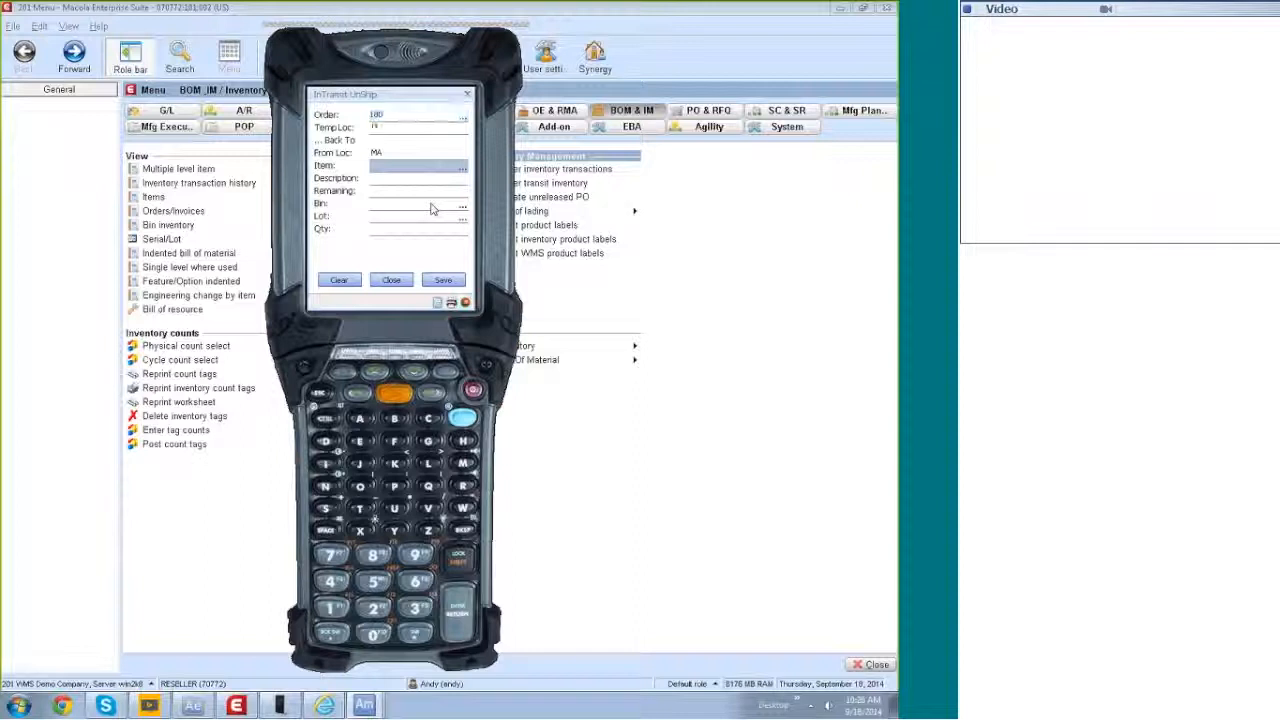
text(BOLT2)
key(Return)
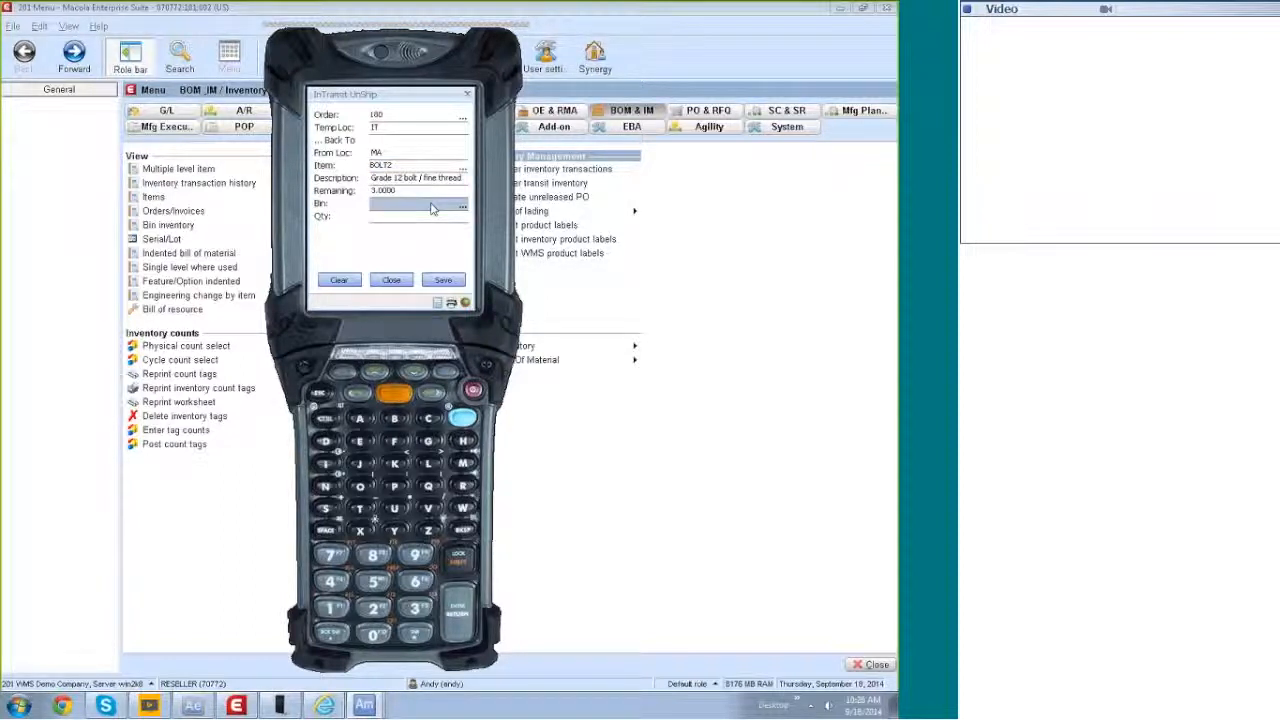
Unship 3 units of BOLT2 back into bin 101, picked from the bin lookup, and leave the unshipping form.
text(123)
key(Return)
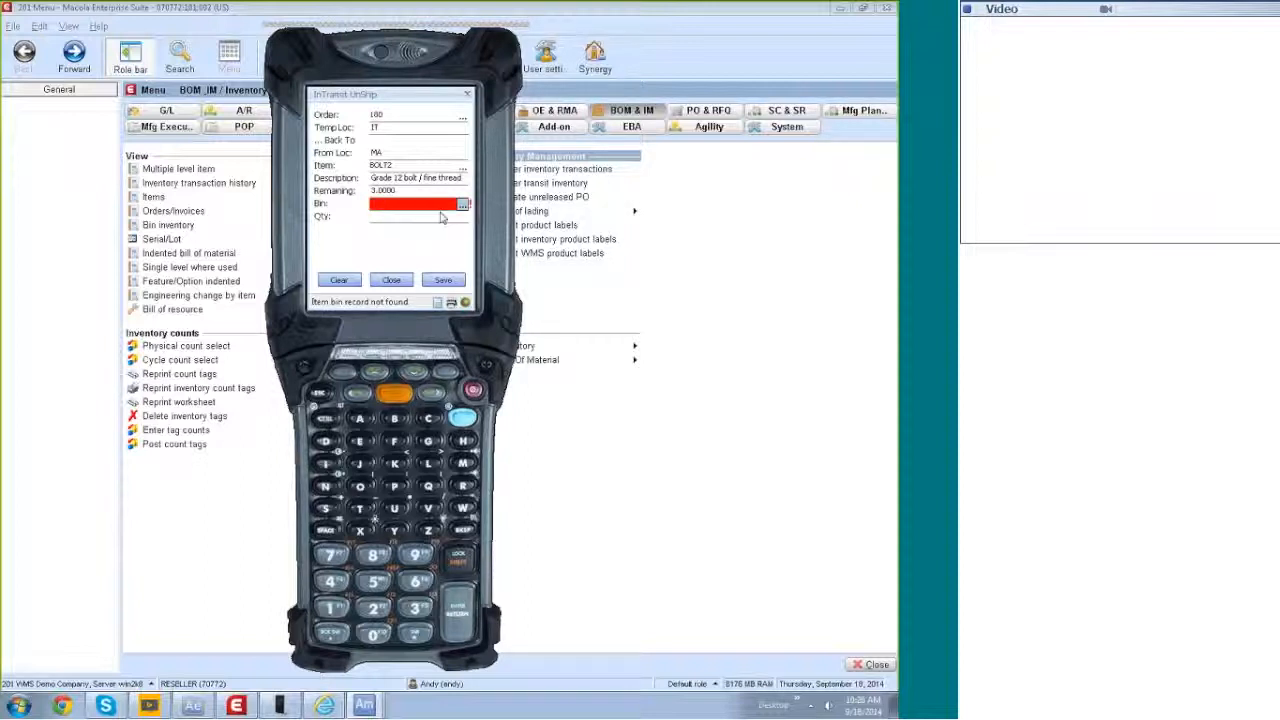
click(464, 206)
double_click(358, 140)
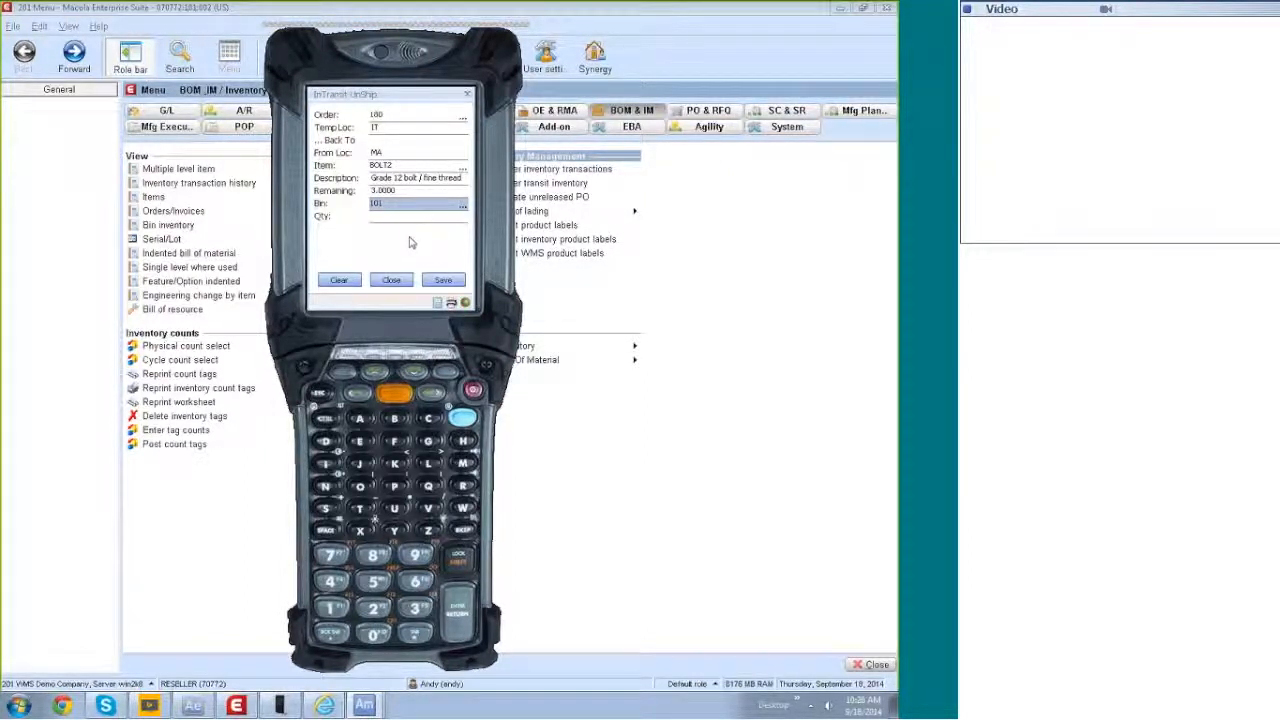
key(Tab)
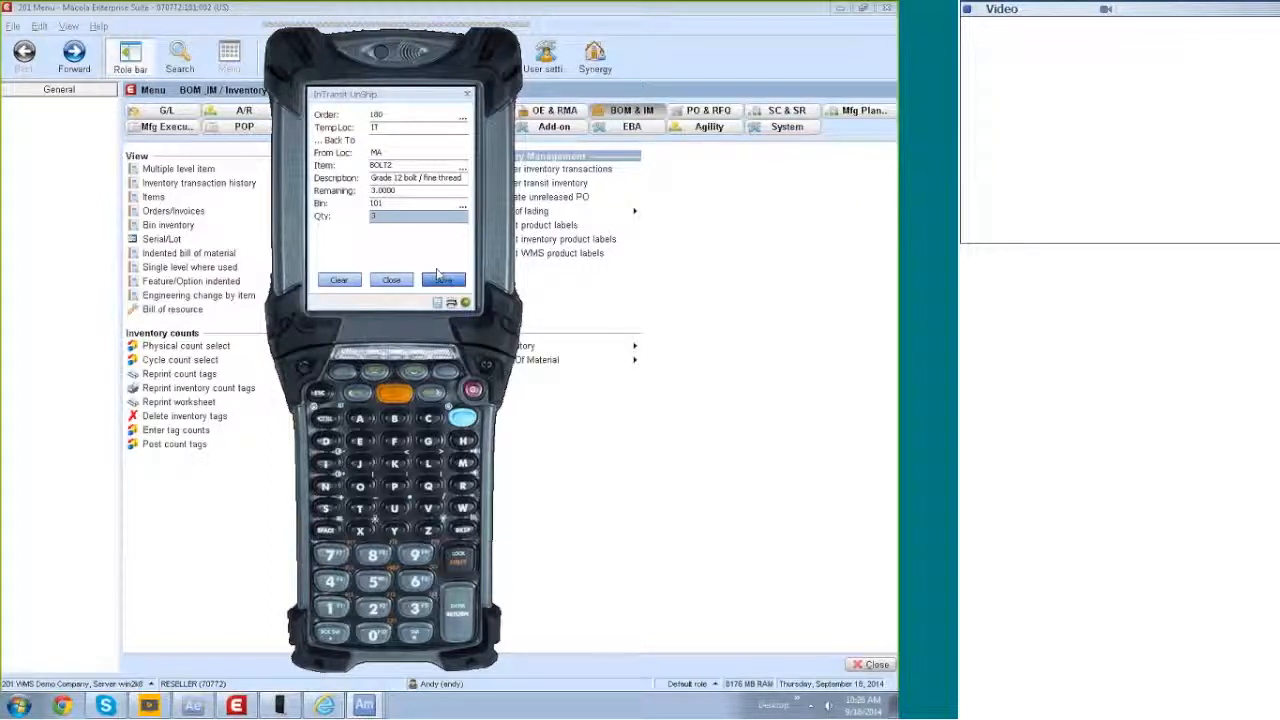
click(443, 279)
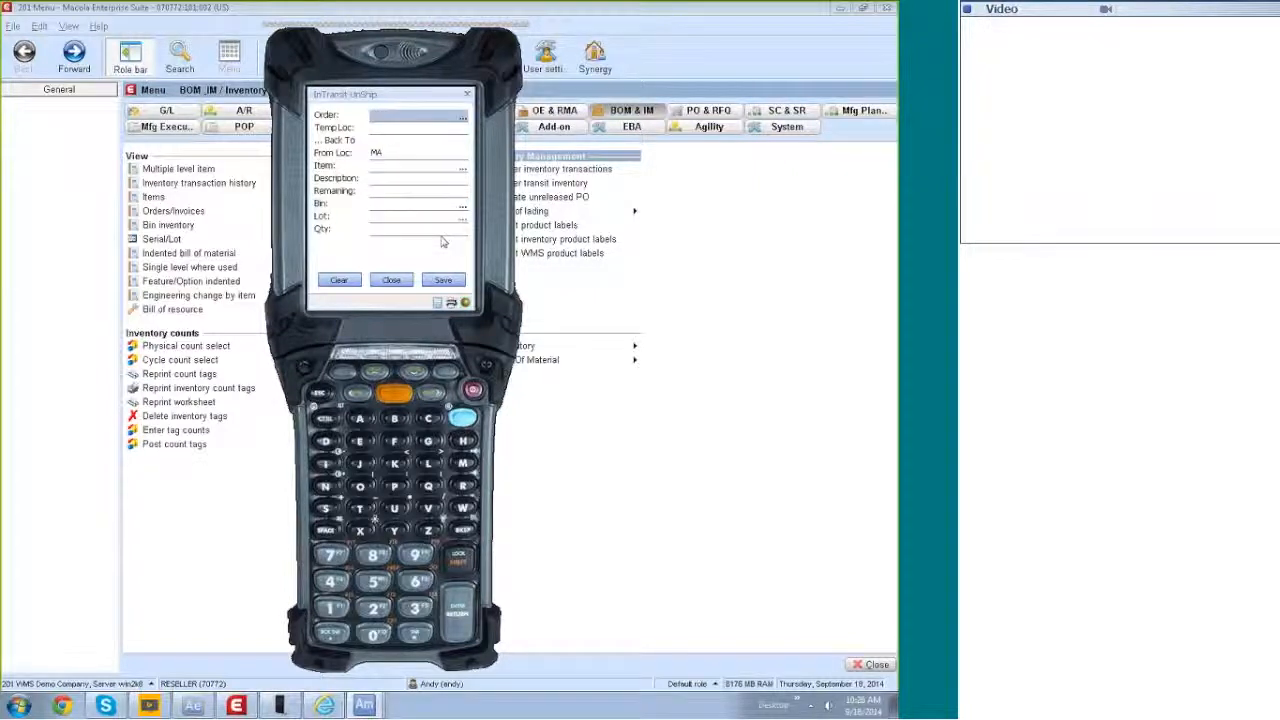
click(467, 95)
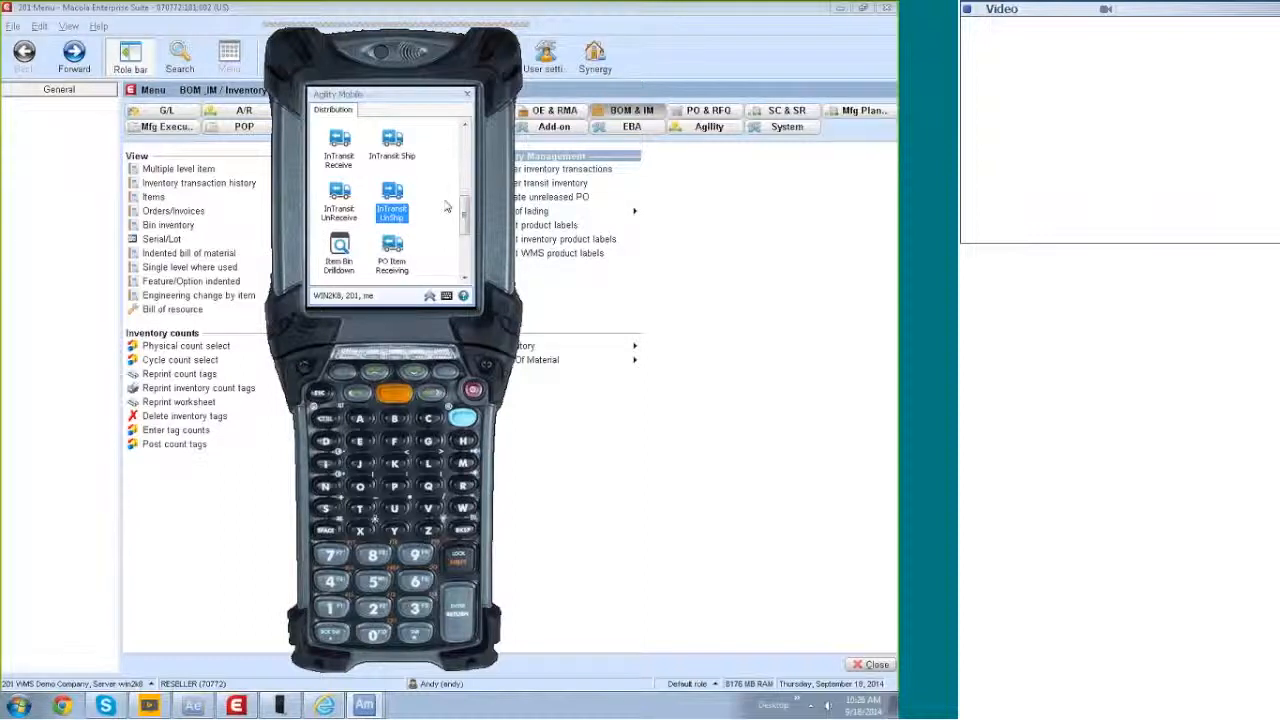
Look at the InTransit UnReceive form and leave it without entering anything.
click(342, 213)
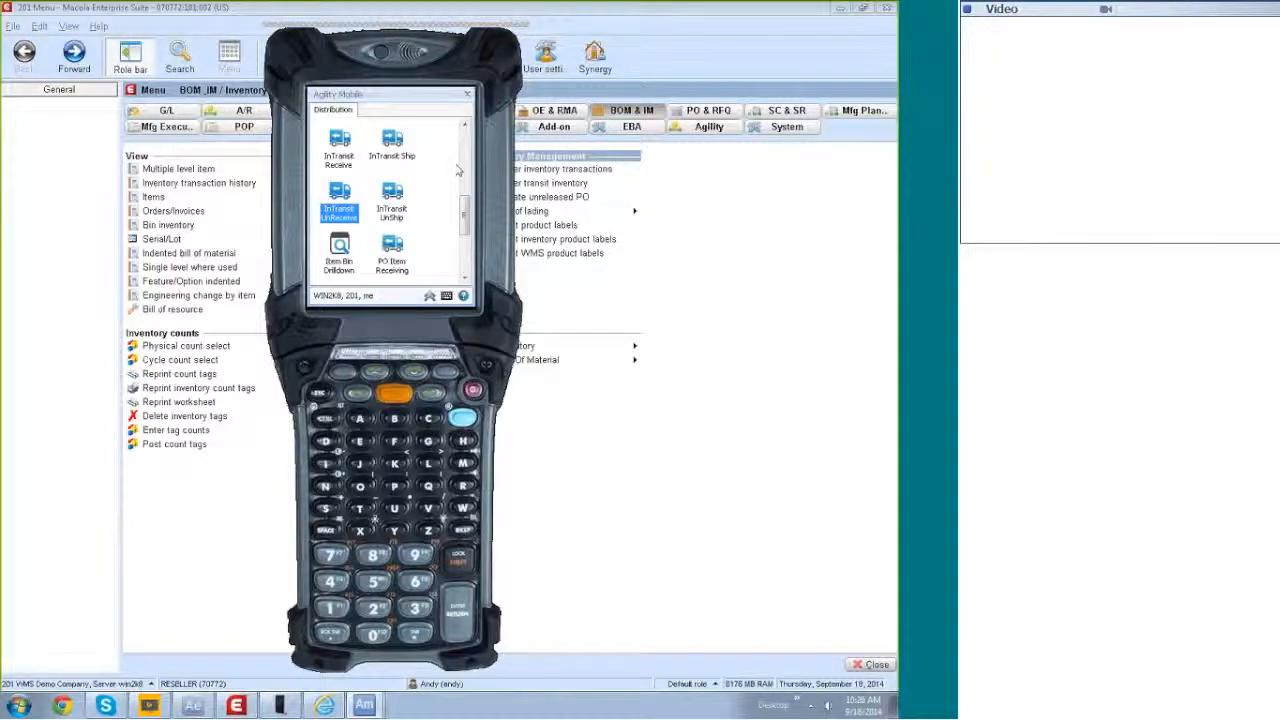
click(391, 280)
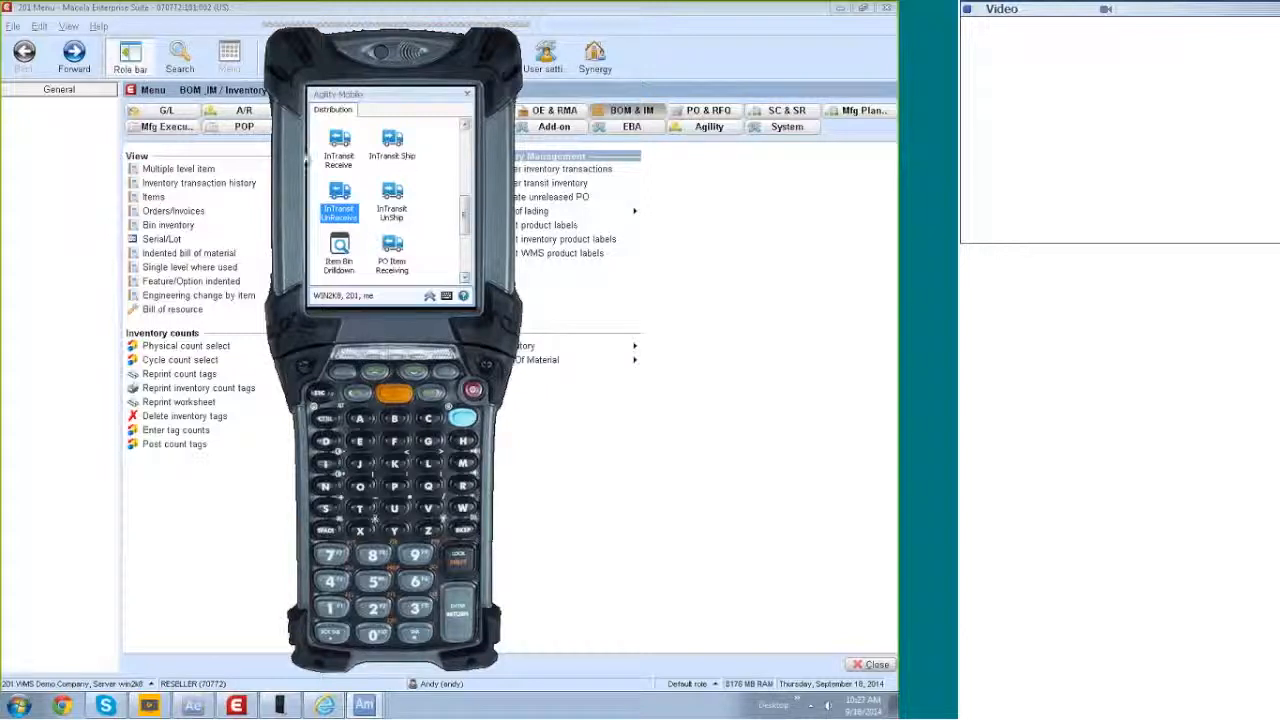
Open InTransit Receive and load item BOLT from the transit order for receipt.
click(340, 152)
click(340, 152)
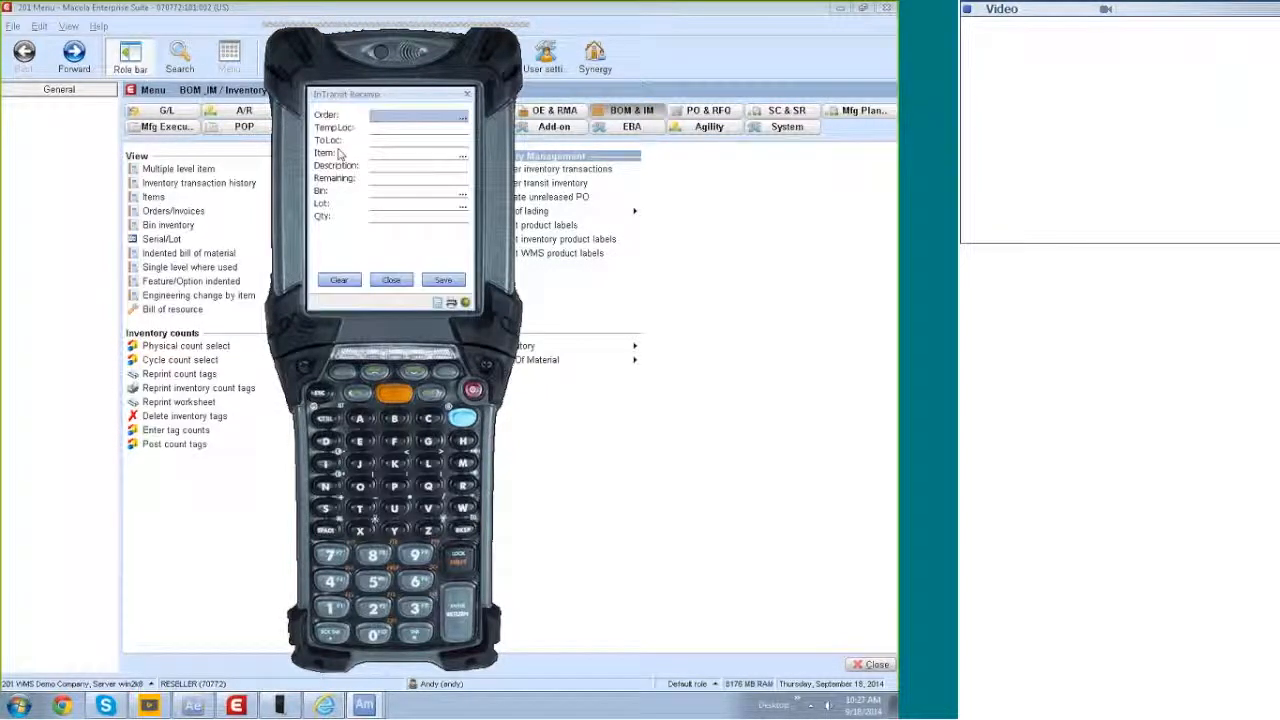
text(100)
key(Return)
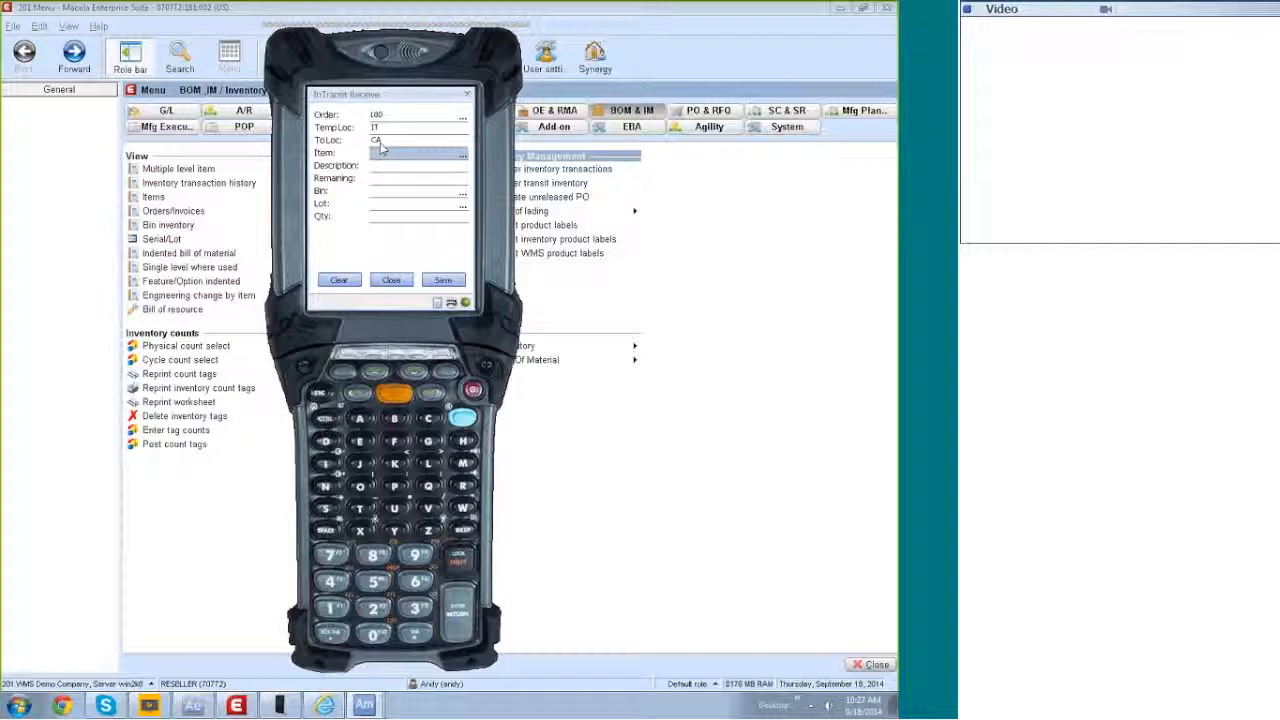
text(BOLT)
key(Return)
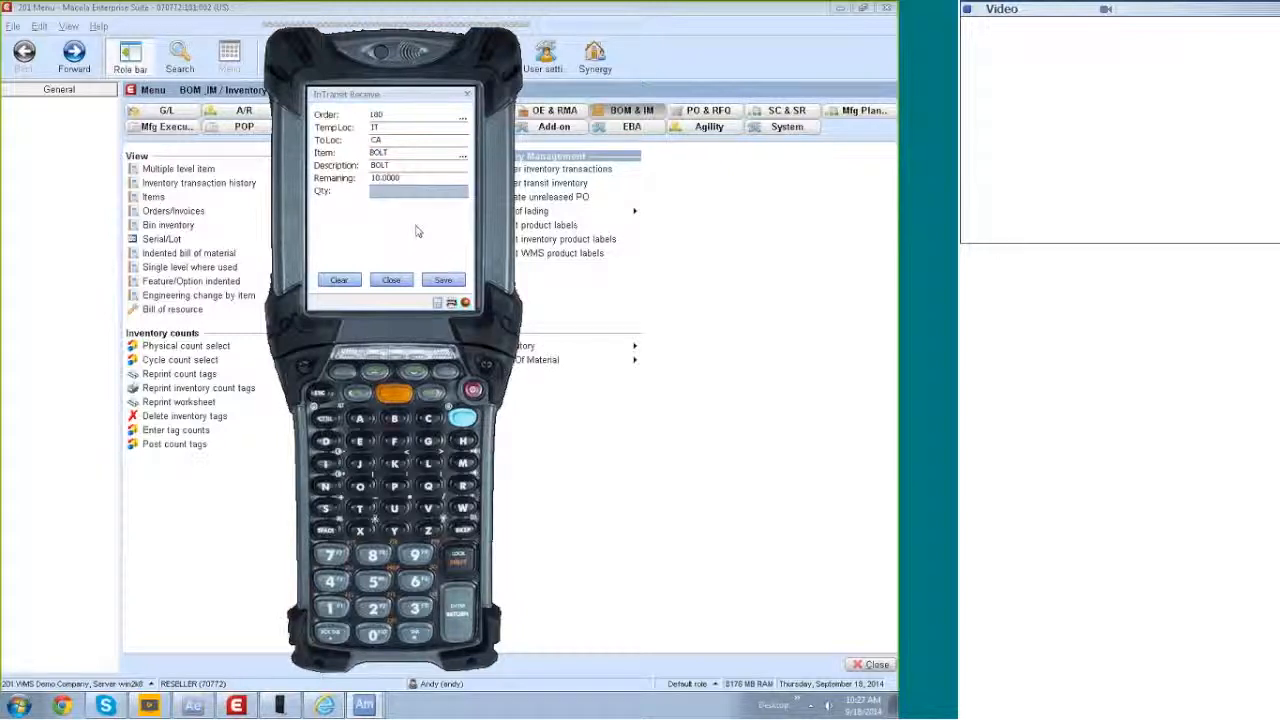
Set the received quantity of item BOLT to 10 and save the receipt.
text(10)
key(BackSpace)
key(BackSpace)
text(8)
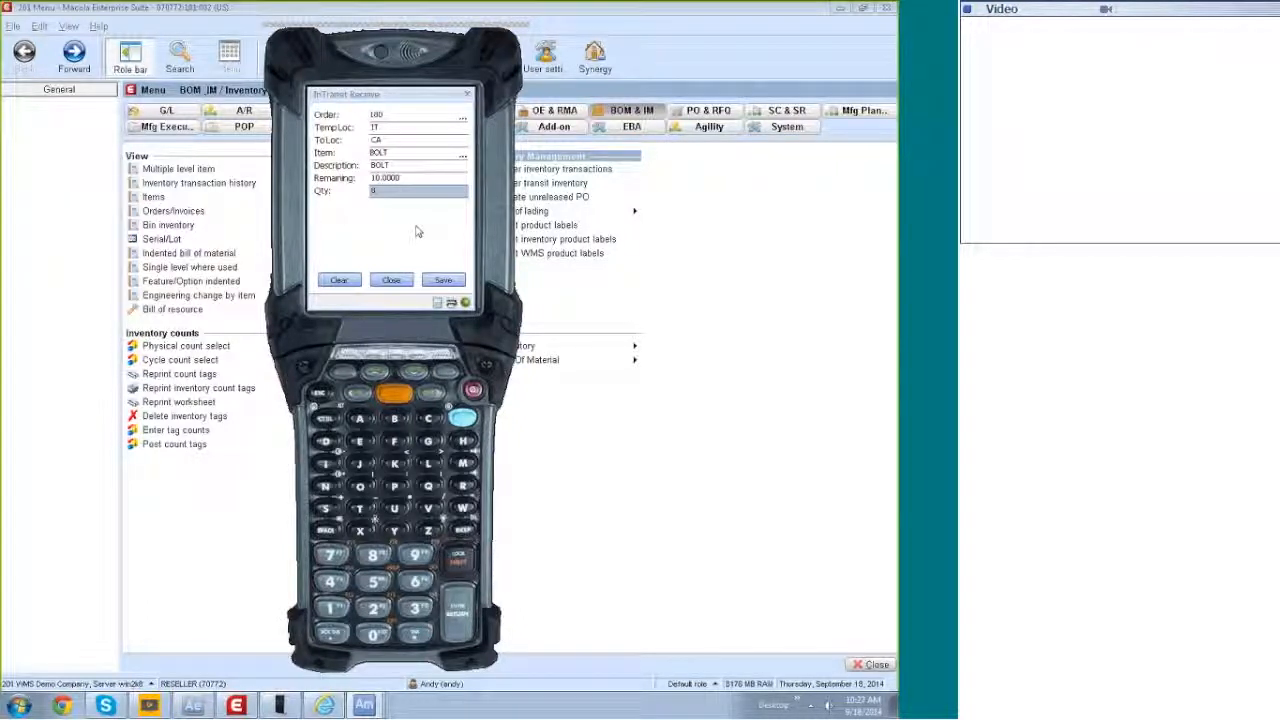
text(10)
key(Return)
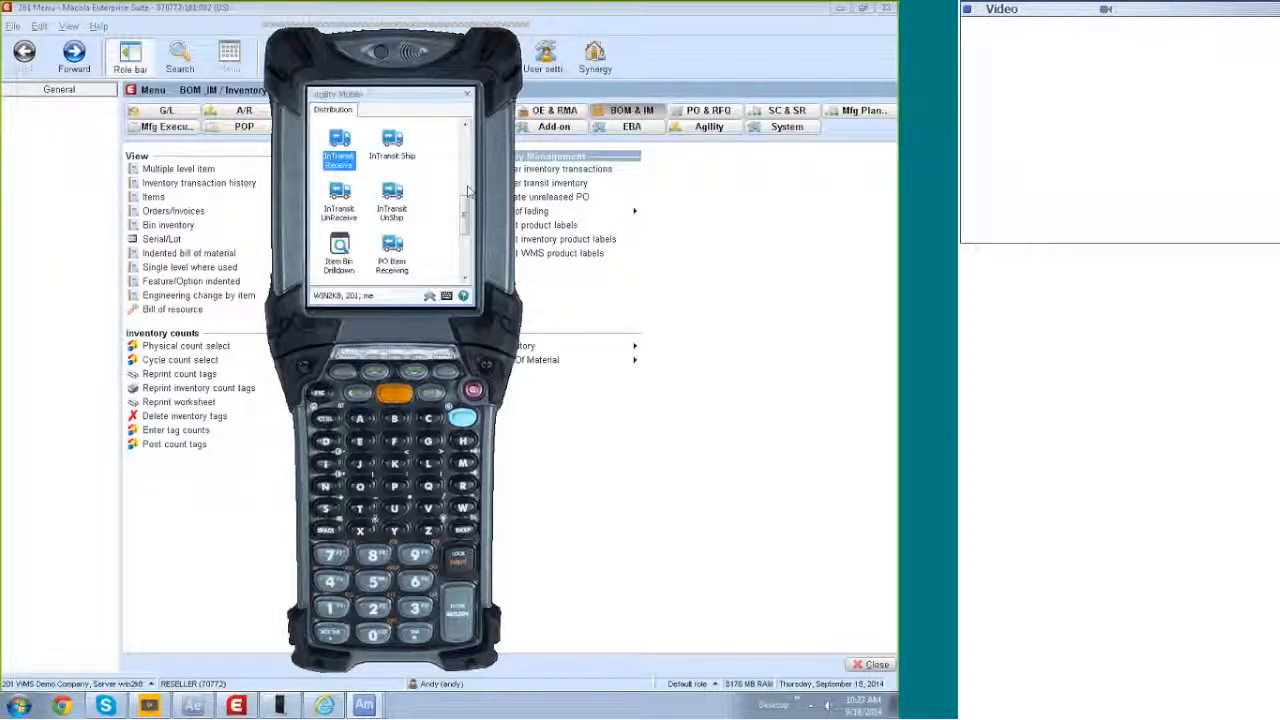
Look up item BOLT in MLI View to check its stock by location.
click(464, 127)
click(464, 127)
click(464, 127)
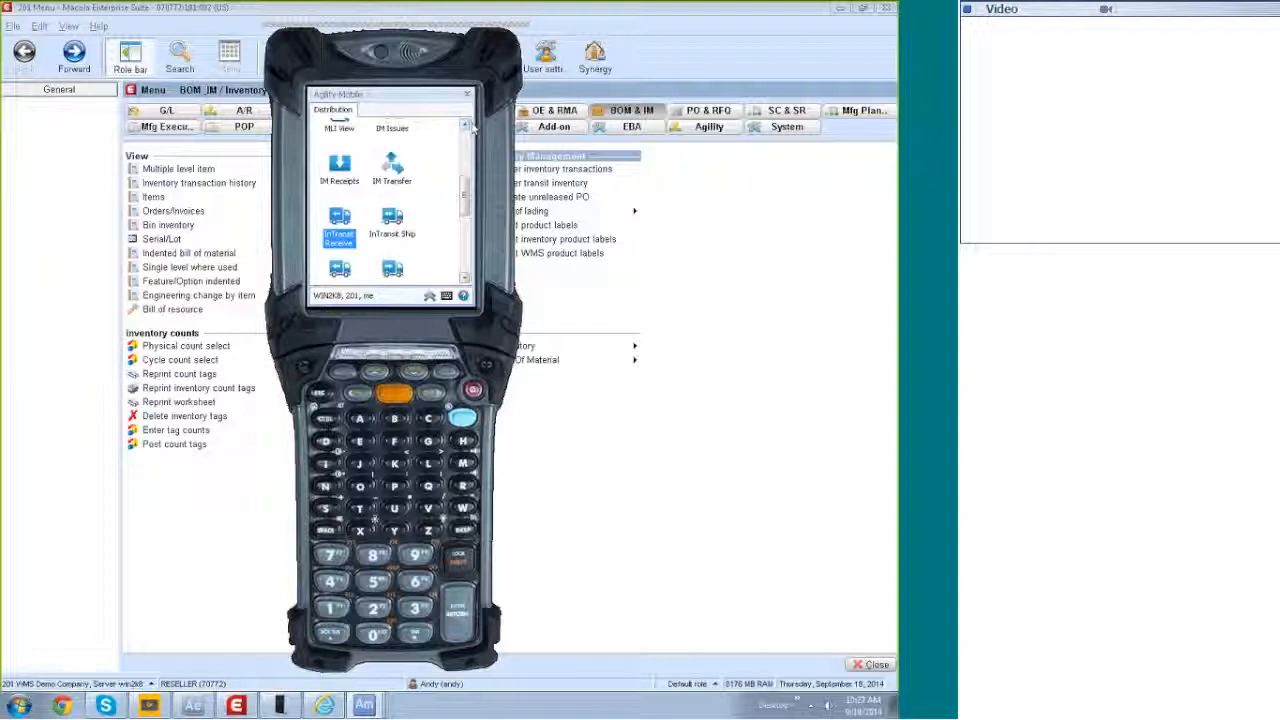
click(348, 135)
click(348, 138)
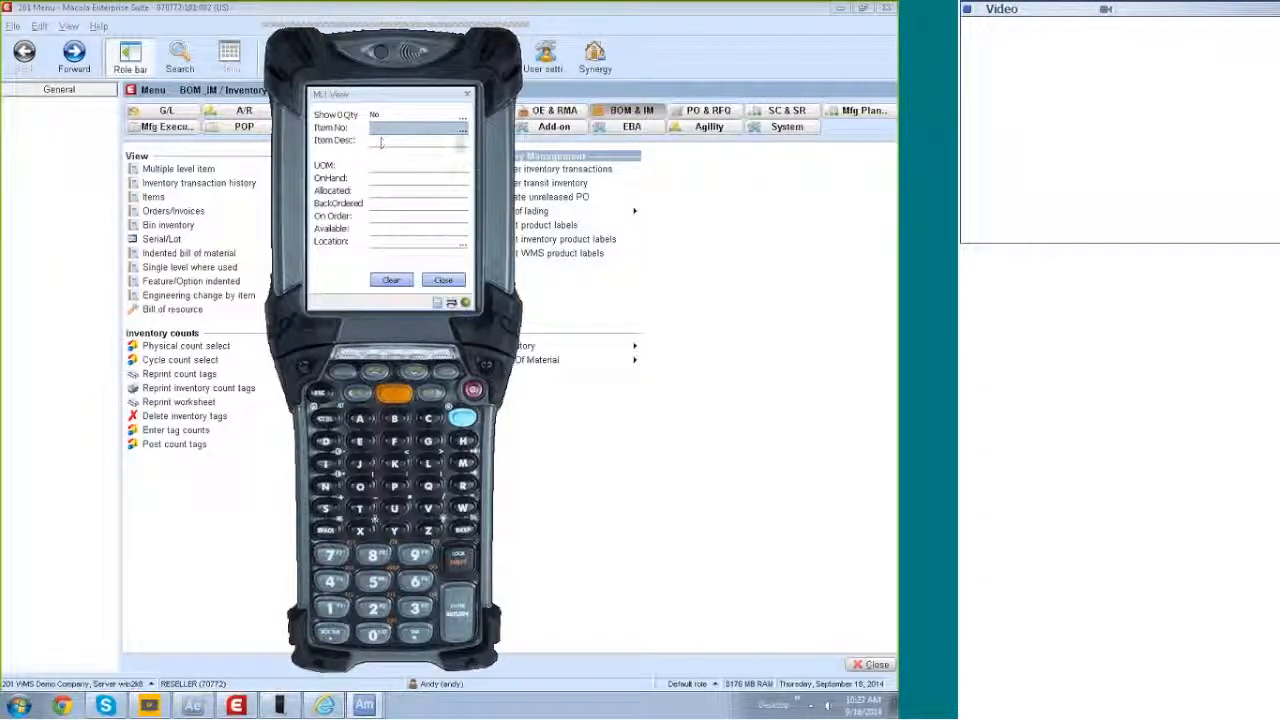
text(BOLT)
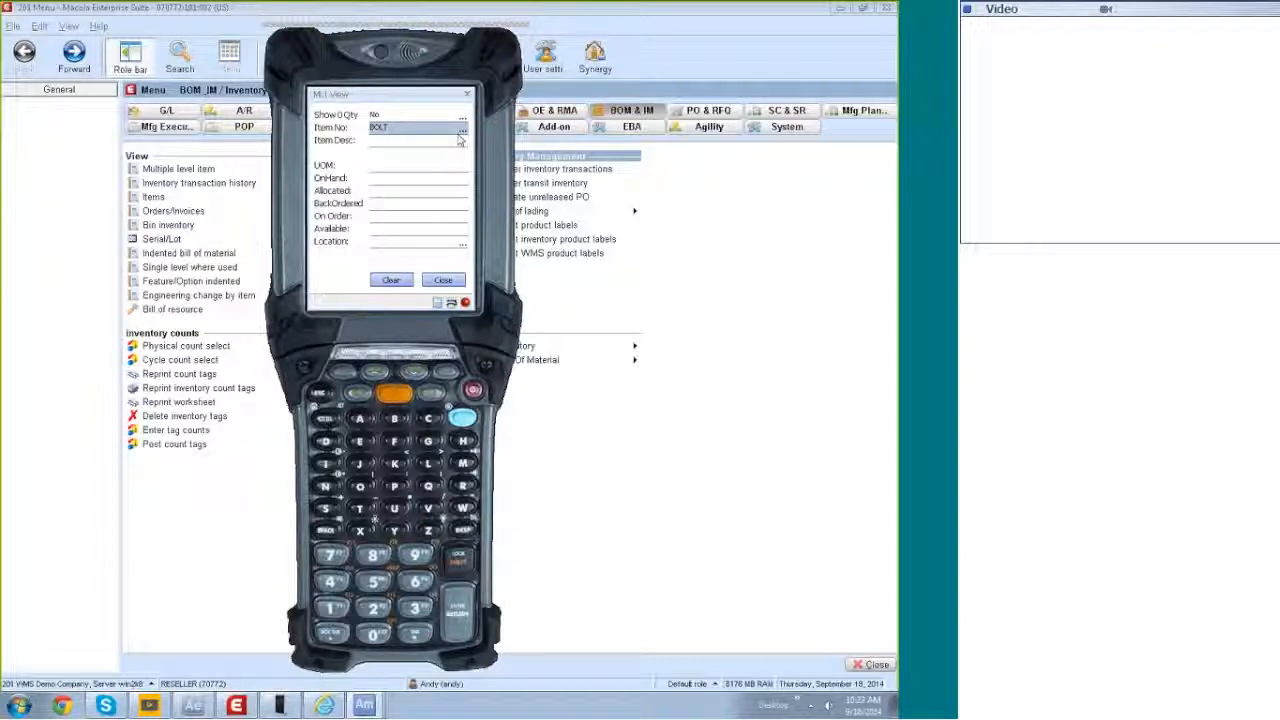